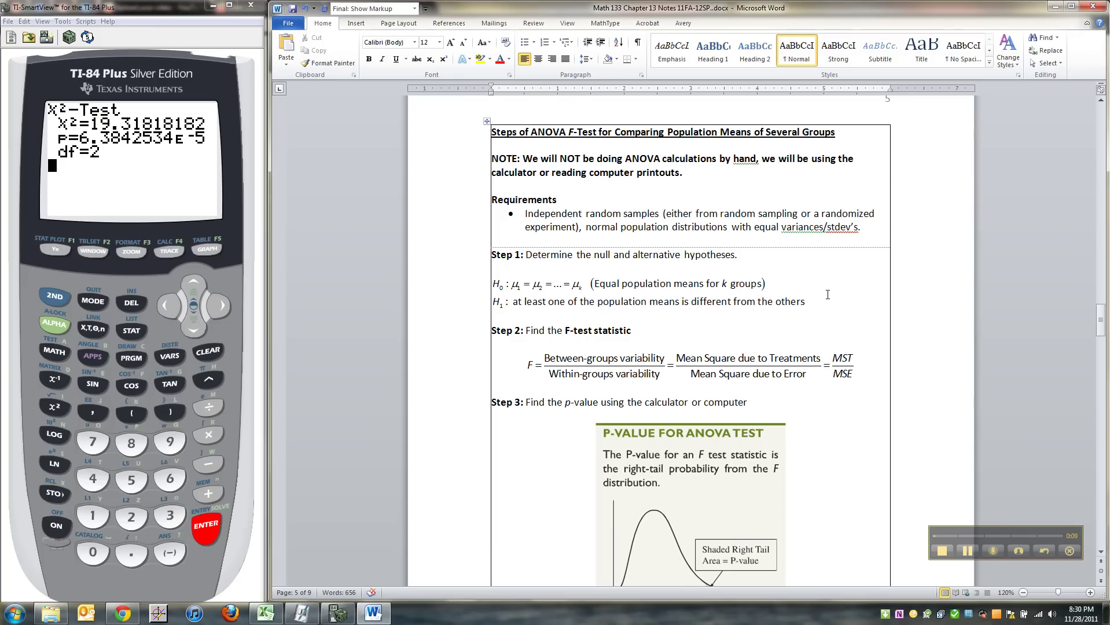
Scroll through the ANOVA F-test steps on page 5 down to Example 5 on page 6.
scroll(828, 295, "down", 6)
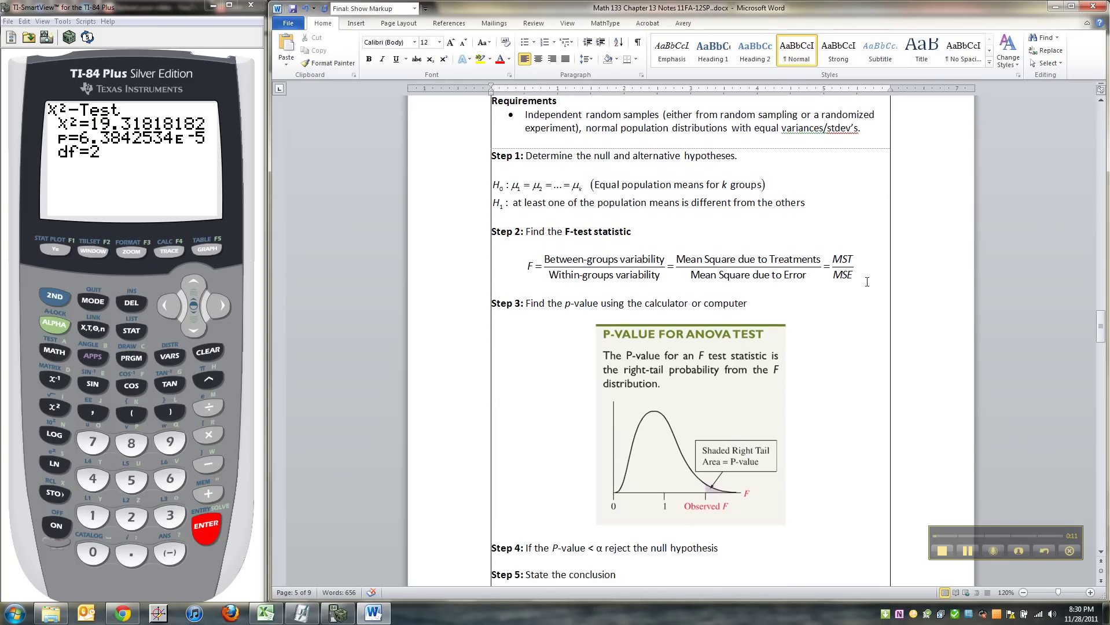
scroll(870, 278, "up", 3)
scroll(870, 278, "up", 1)
scroll(870, 269, "up", 1)
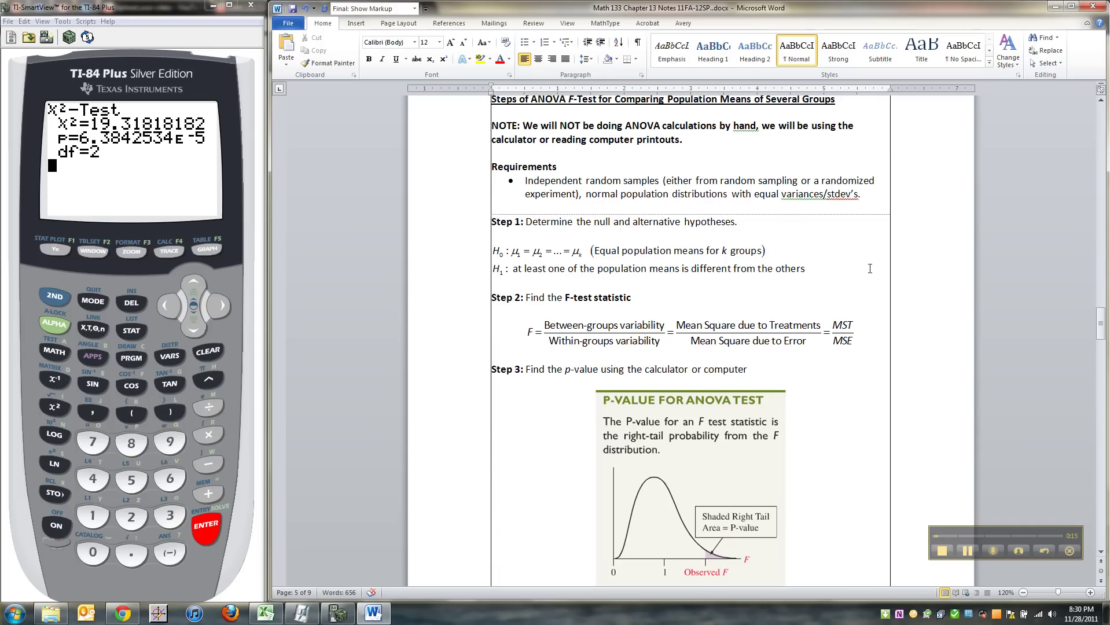
scroll(870, 273, "down", 3)
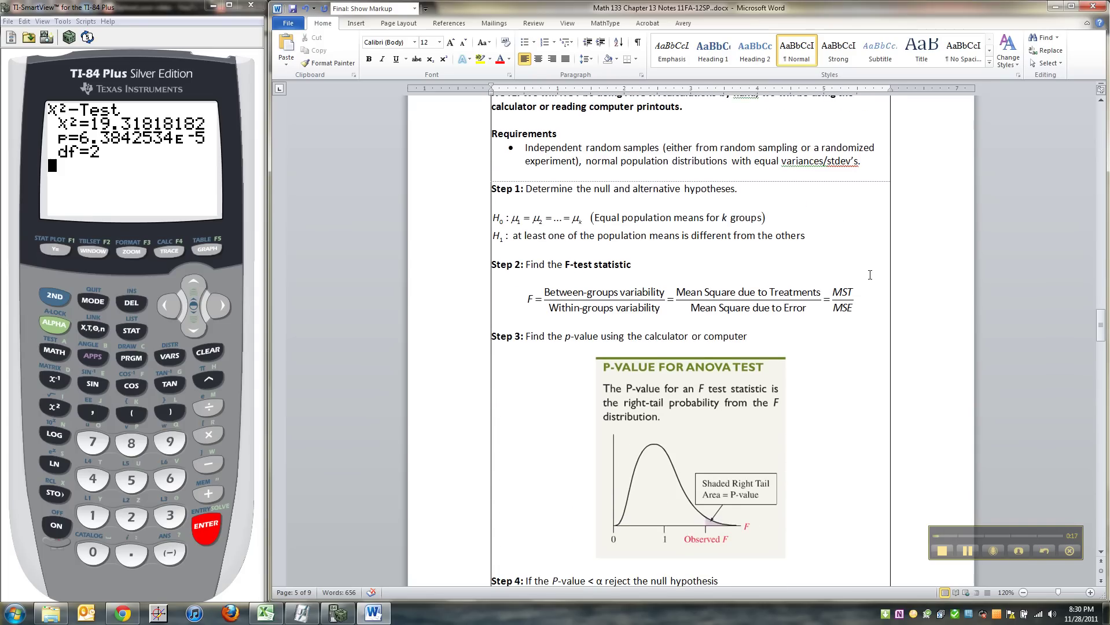
scroll(870, 275, "down", 1)
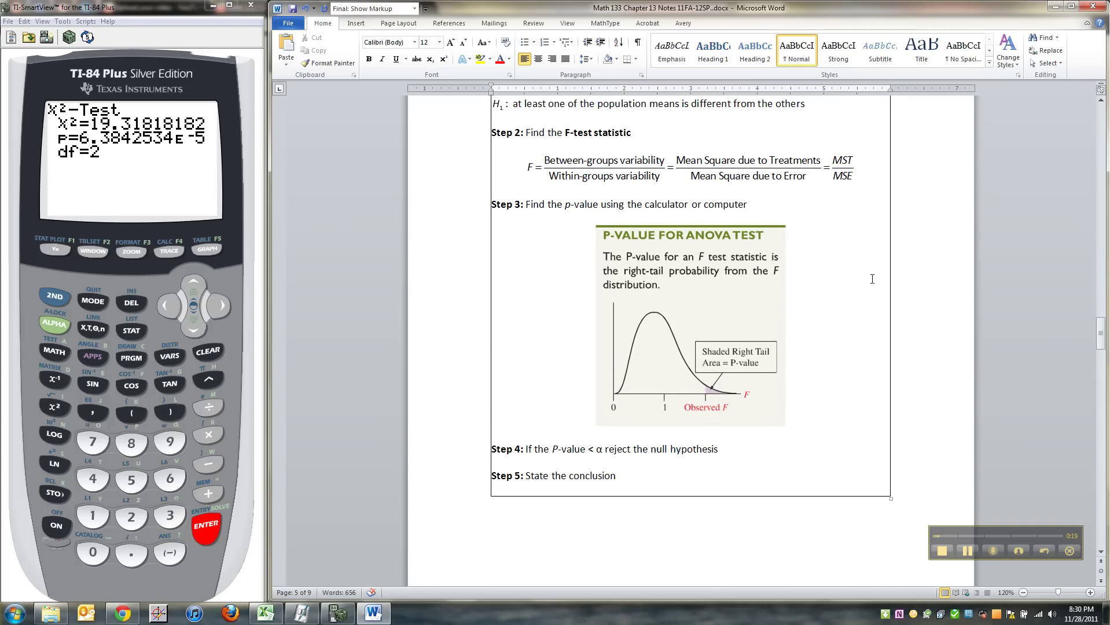
scroll(872, 278, "down", 4)
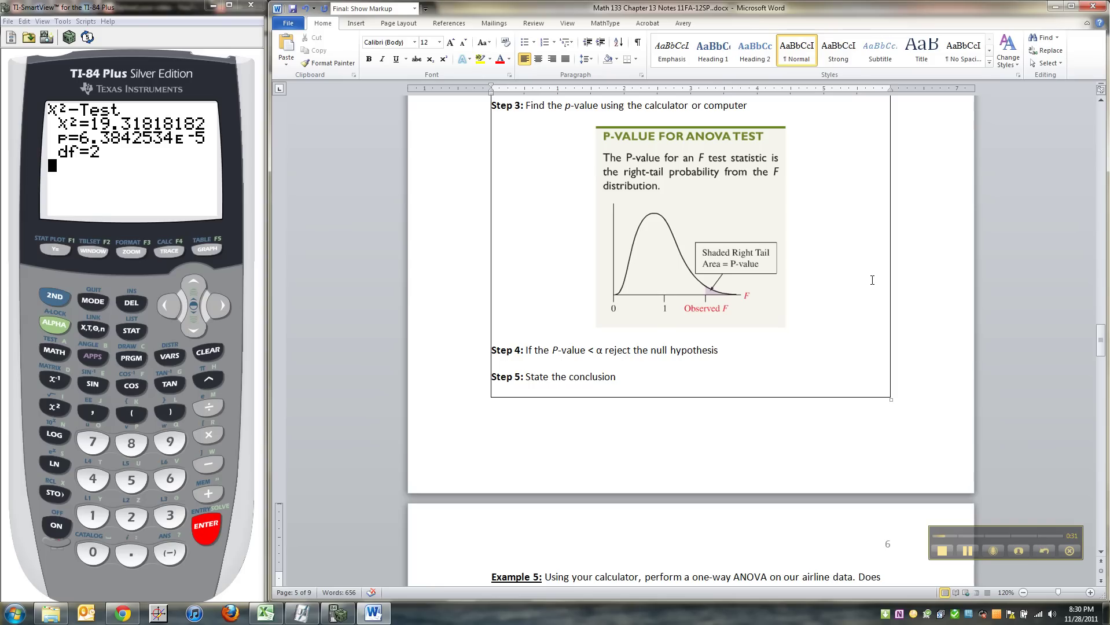
Show Example 5's Advertisements/Muzak/Classical airline table and place the cursor after its last row.
left_click(870, 280)
scroll(870, 280, "down", 3)
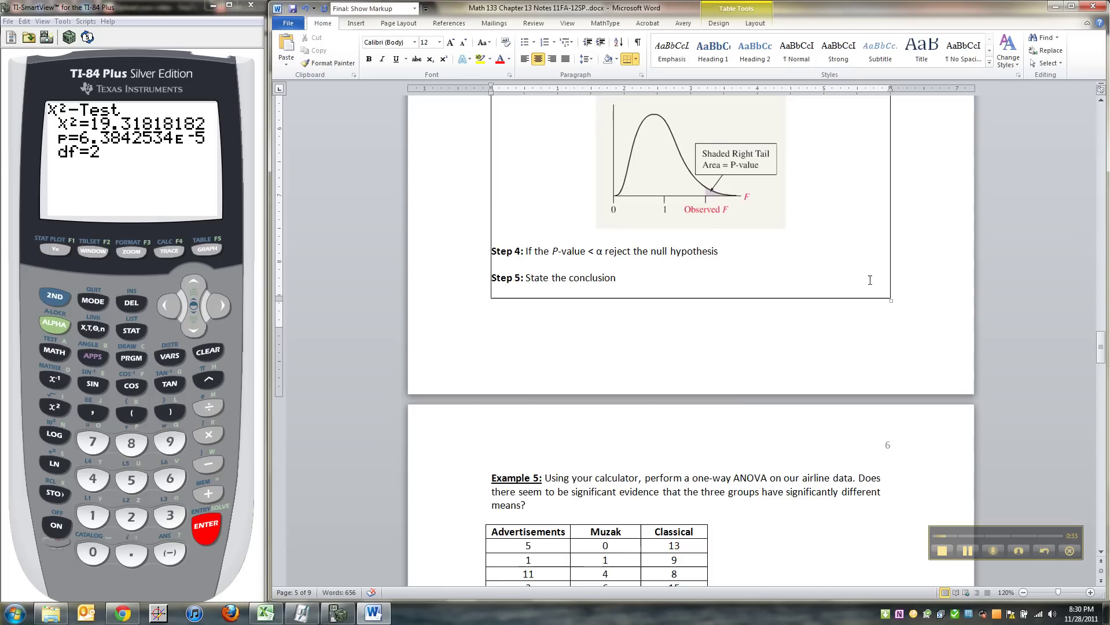
scroll(870, 280, "down", 9)
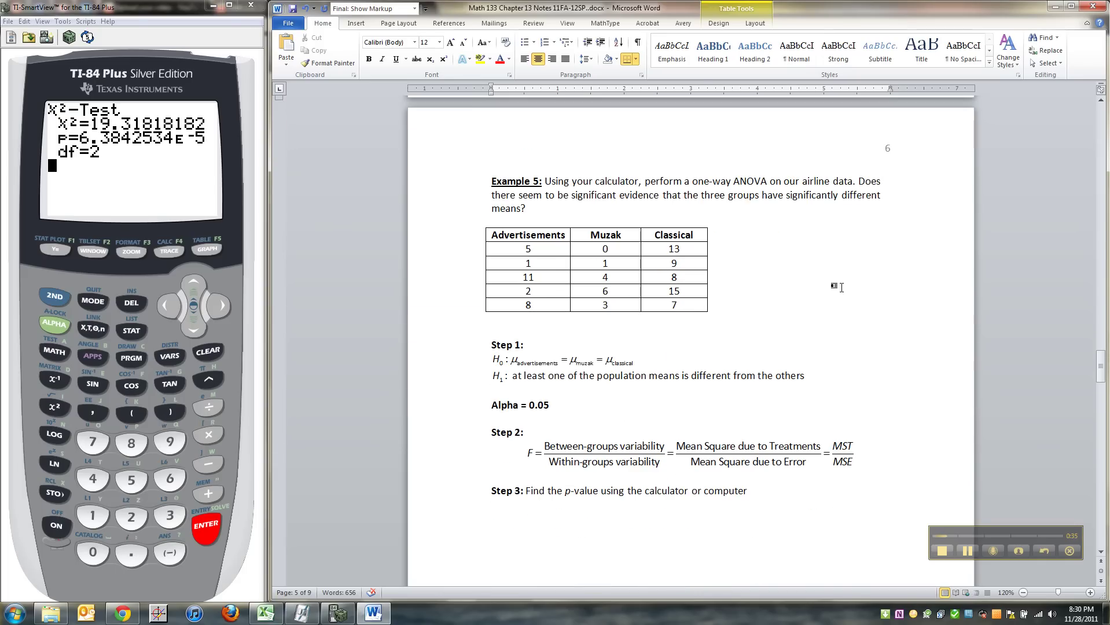
scroll(805, 361, "up", 1)
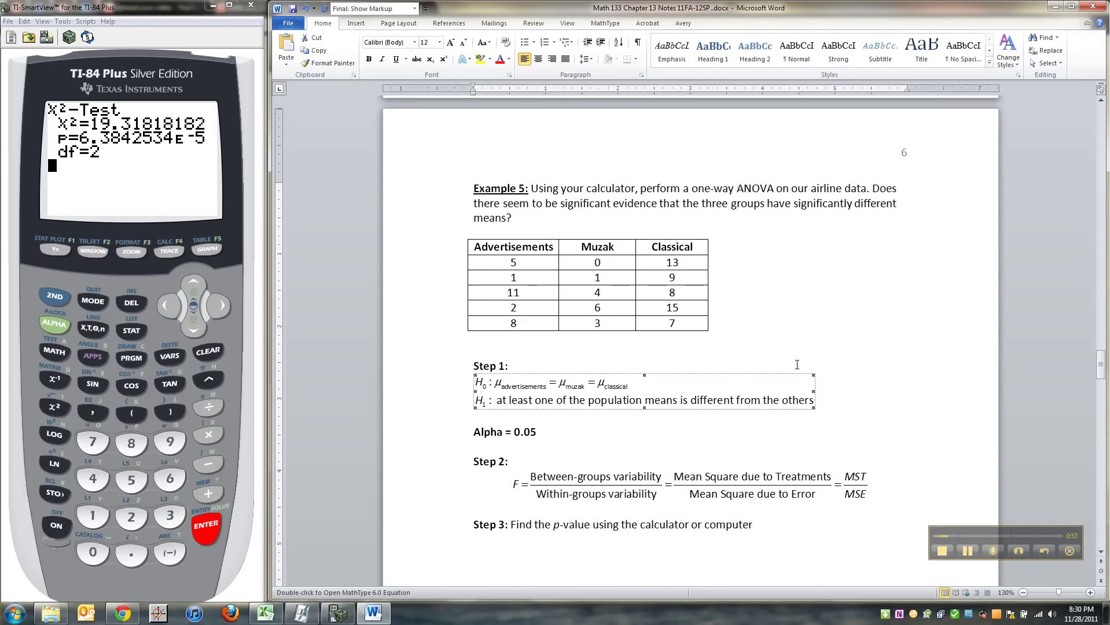
left_click(808, 328)
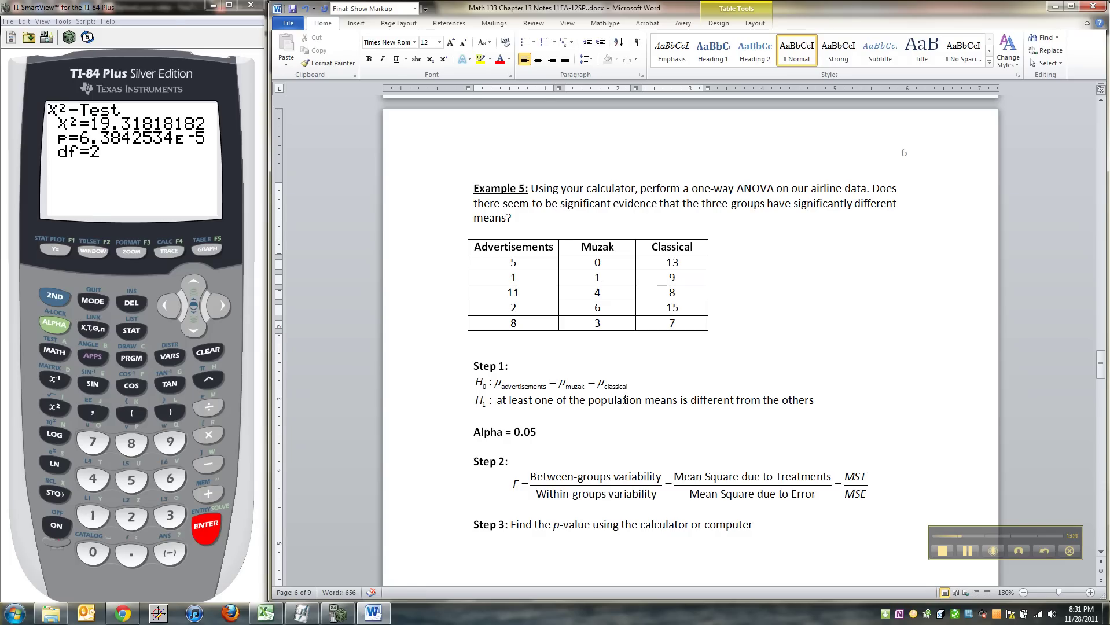
Remove bold from the 'Alpha = 0.05' line.
left_click(605, 428)
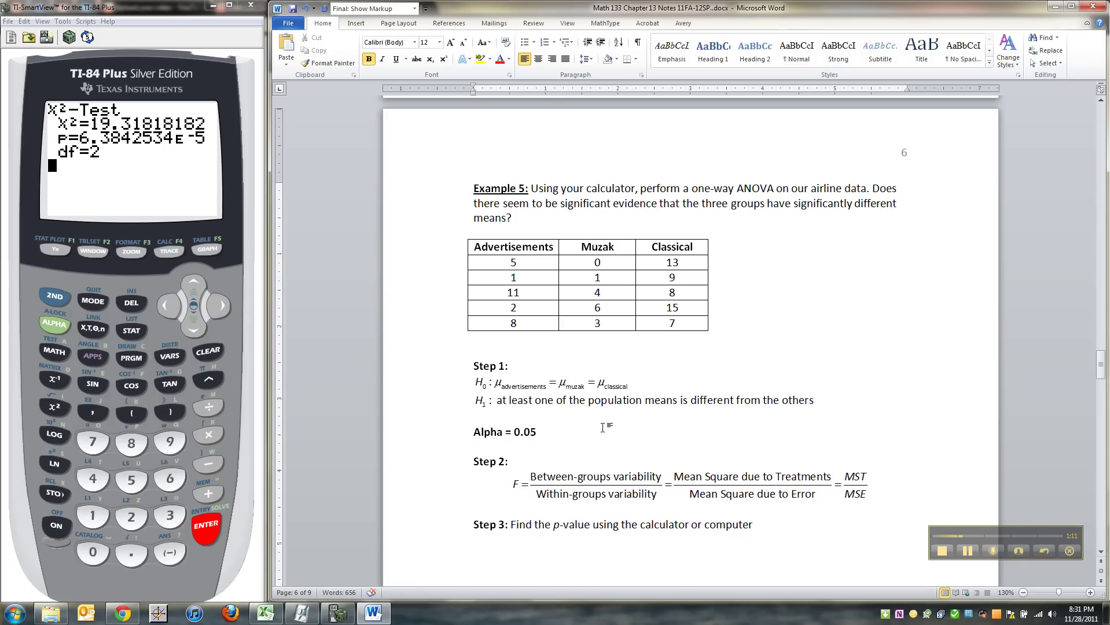
left_click_drag(594, 430, 470, 432)
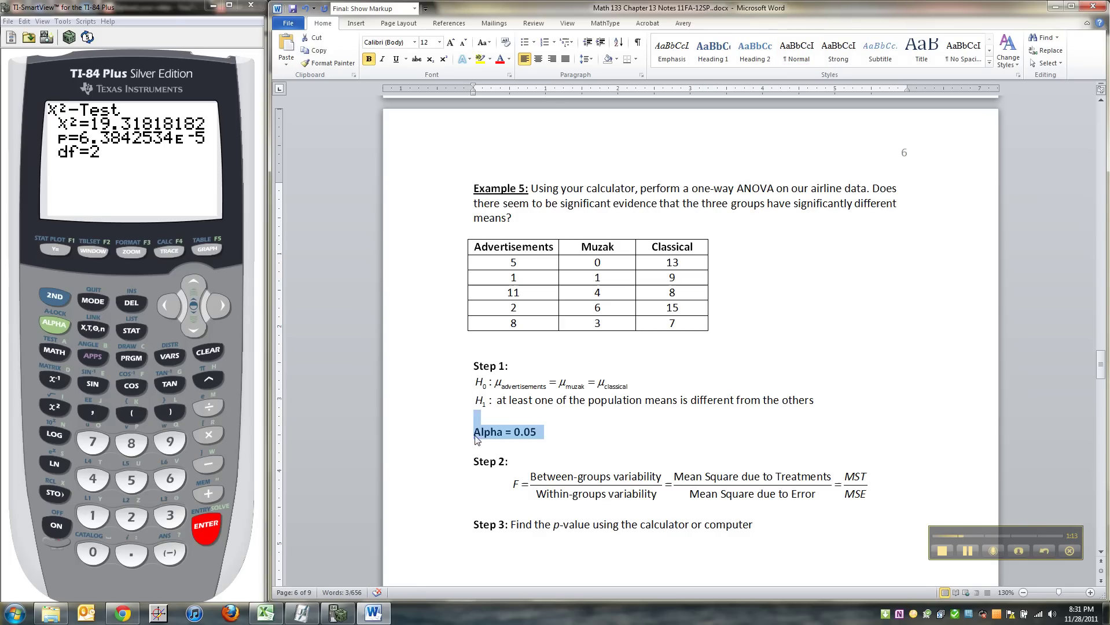
key("ctrl+b")
left_click(546, 440)
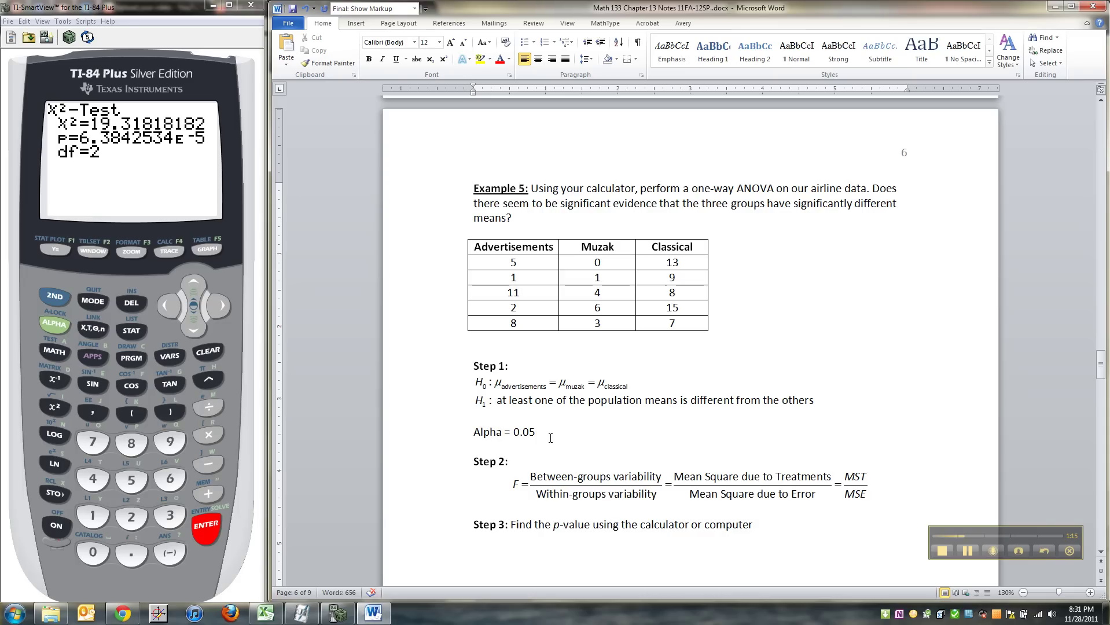
Replace the word Alpha with the α symbol from the recent symbols list.
double_click(489, 432)
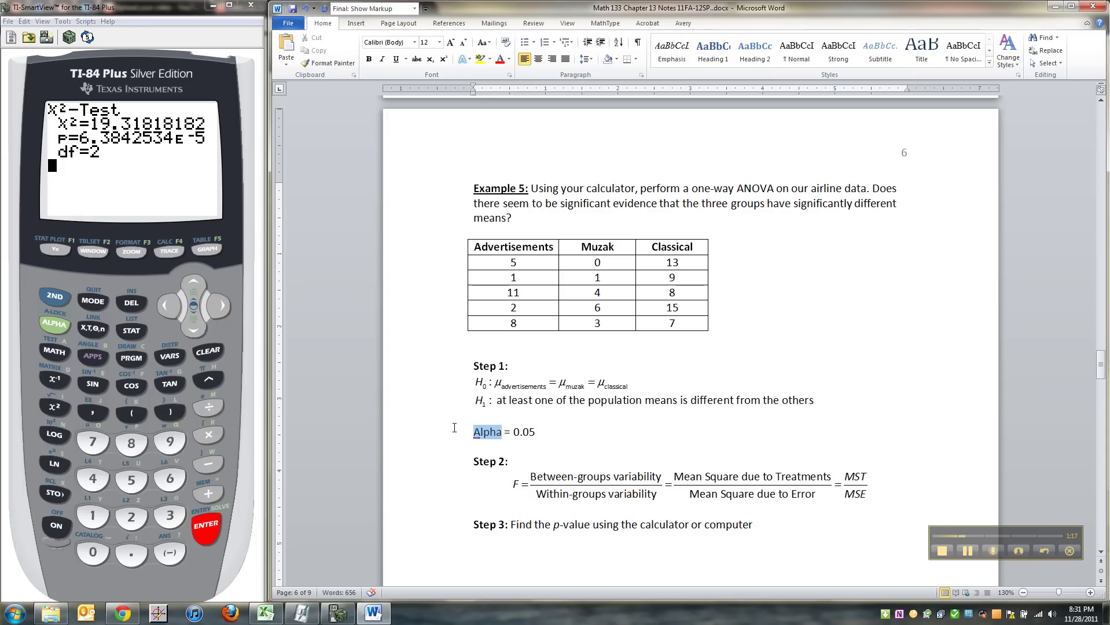
left_click(356, 24)
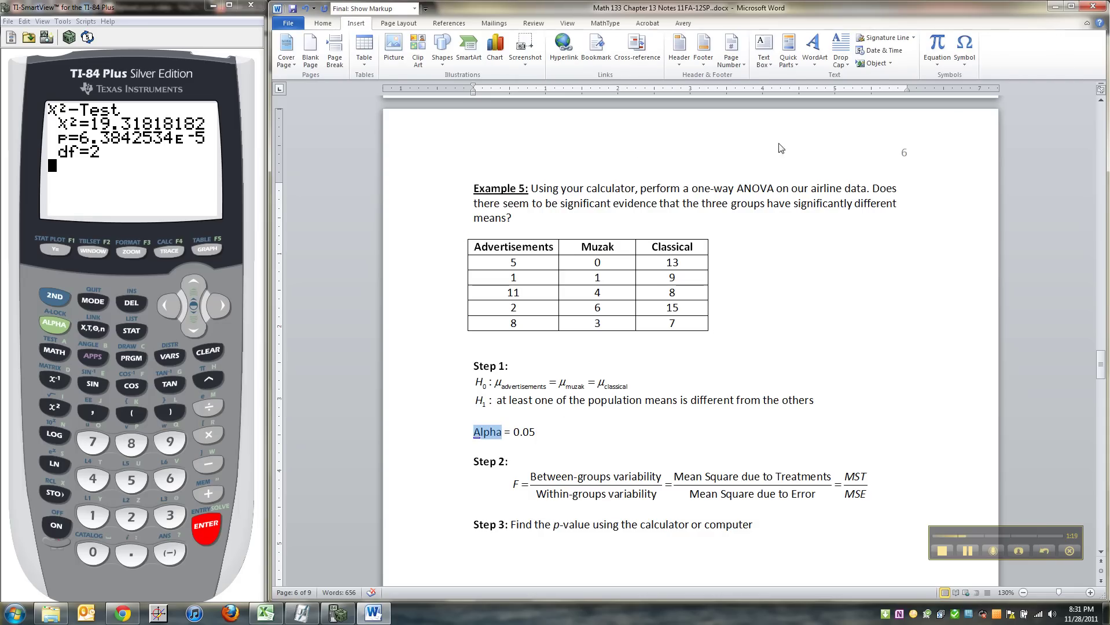
left_click(964, 50)
left_click(961, 89)
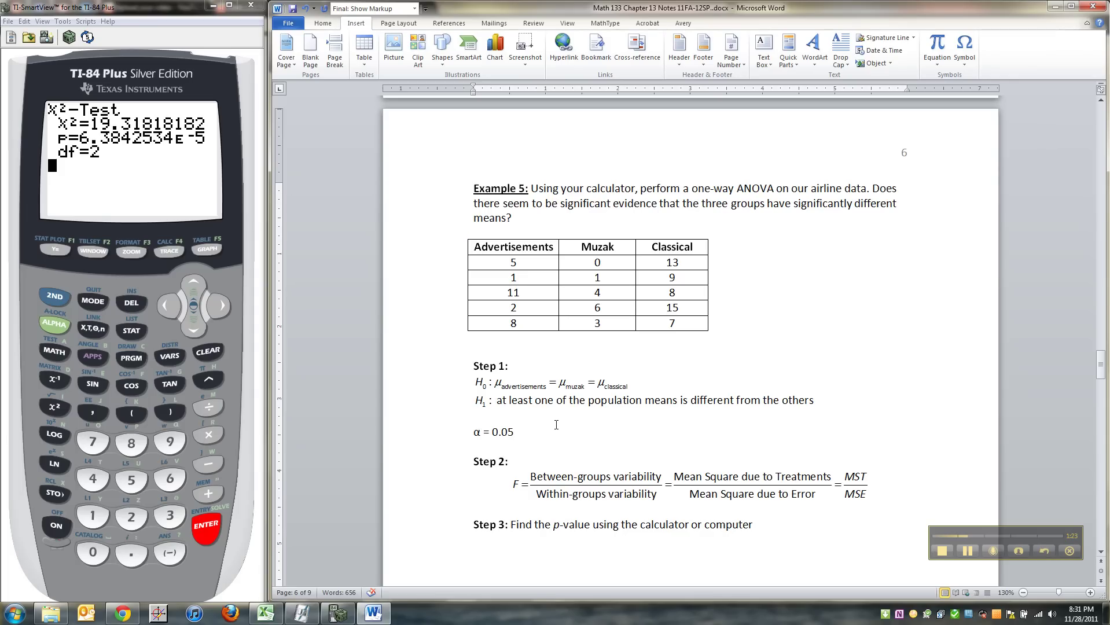
Change the Step 2 equation in MathType to F = MST/MSE.
left_click(678, 479)
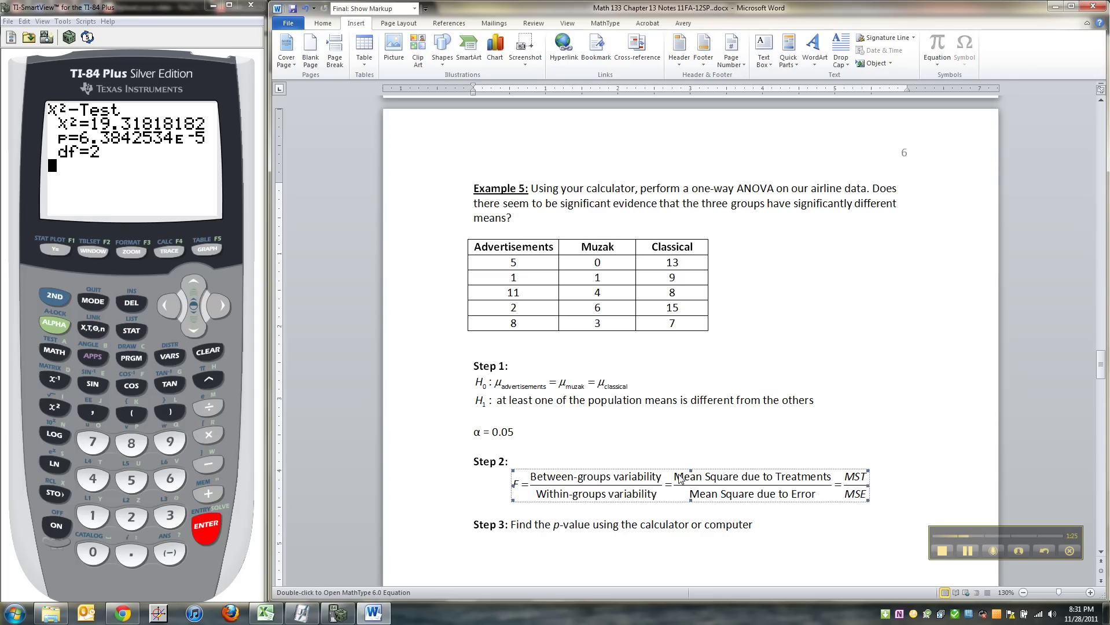
double_click(679, 479)
left_click_drag(973, 429, 567, 442)
key("ctrl+v")
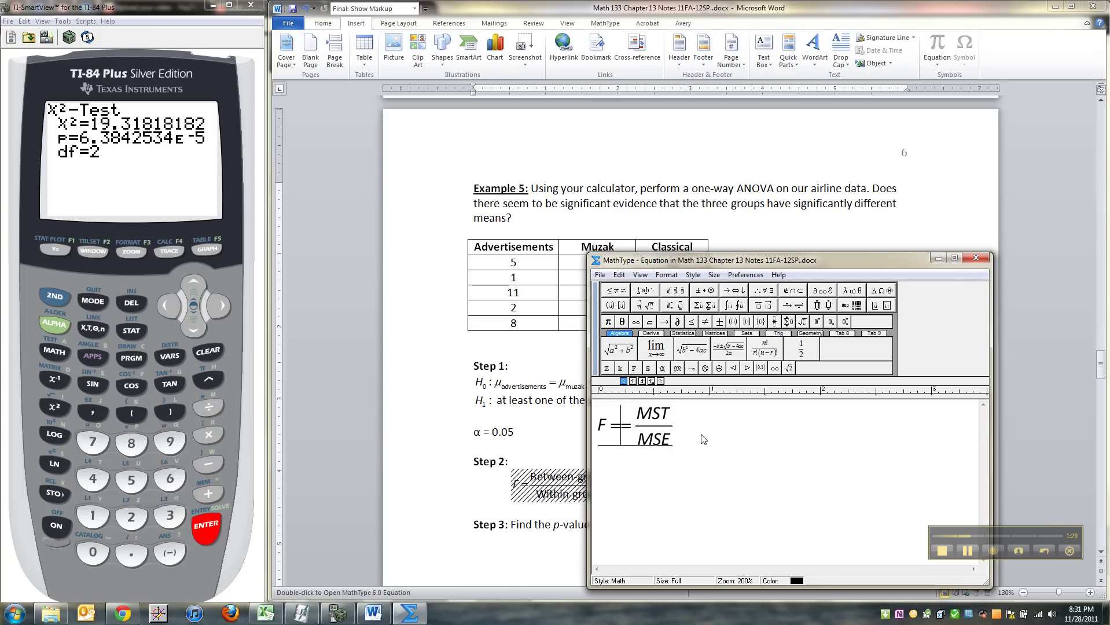
left_click(977, 258)
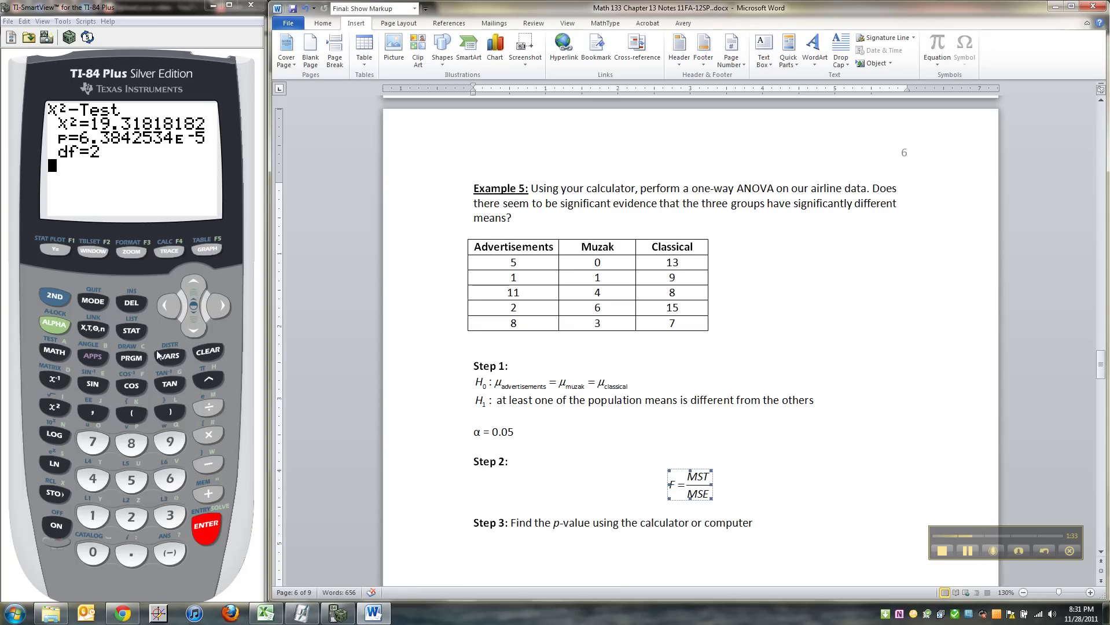
In the STAT list editor, clear the old contents of lists L1 and L2.
left_click(131, 334)
left_click(206, 527)
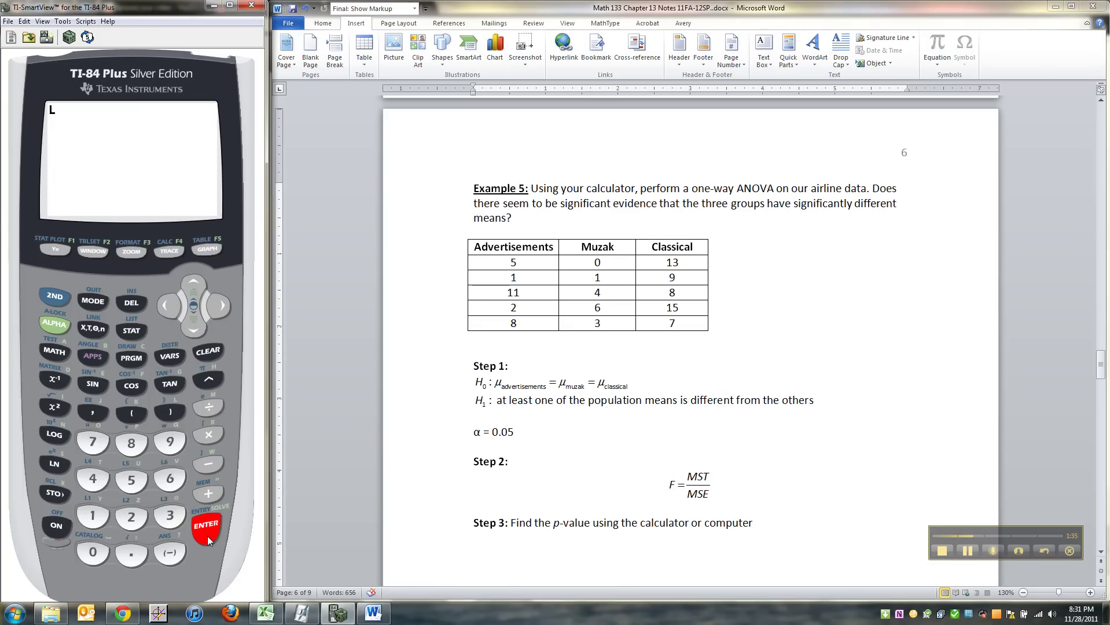
left_click(195, 288)
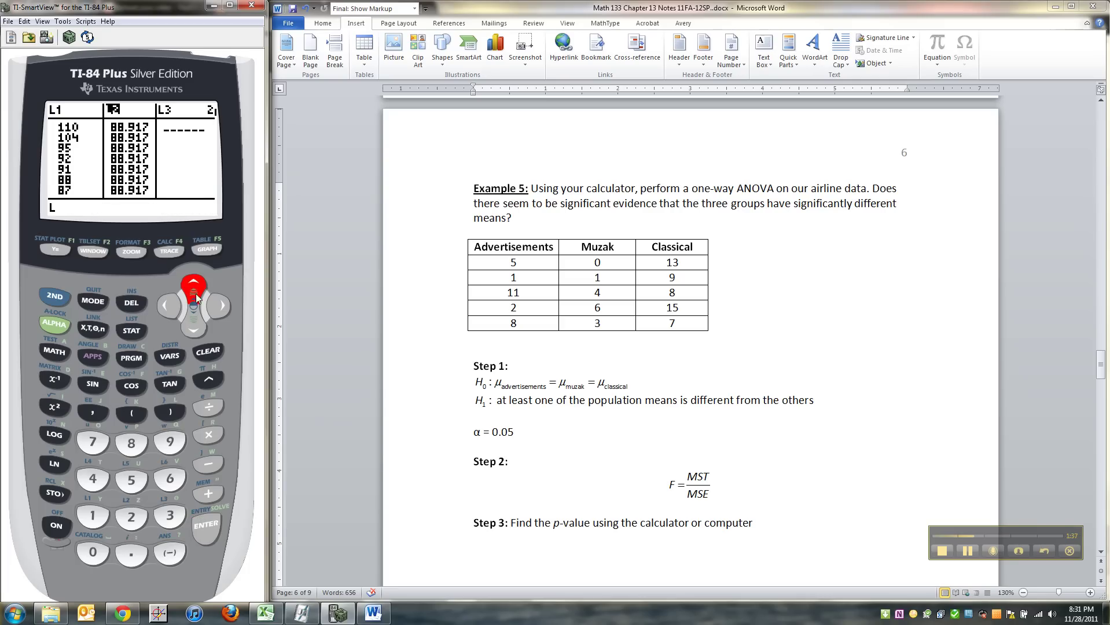
left_click(208, 351)
left_click(207, 527)
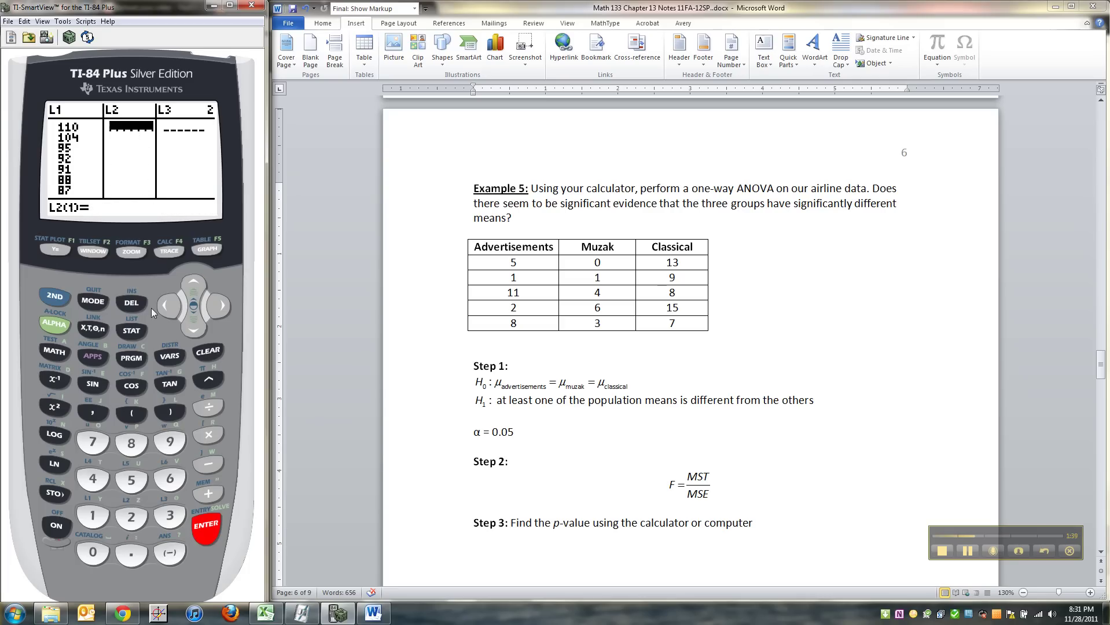
left_click(170, 306)
left_click(193, 285)
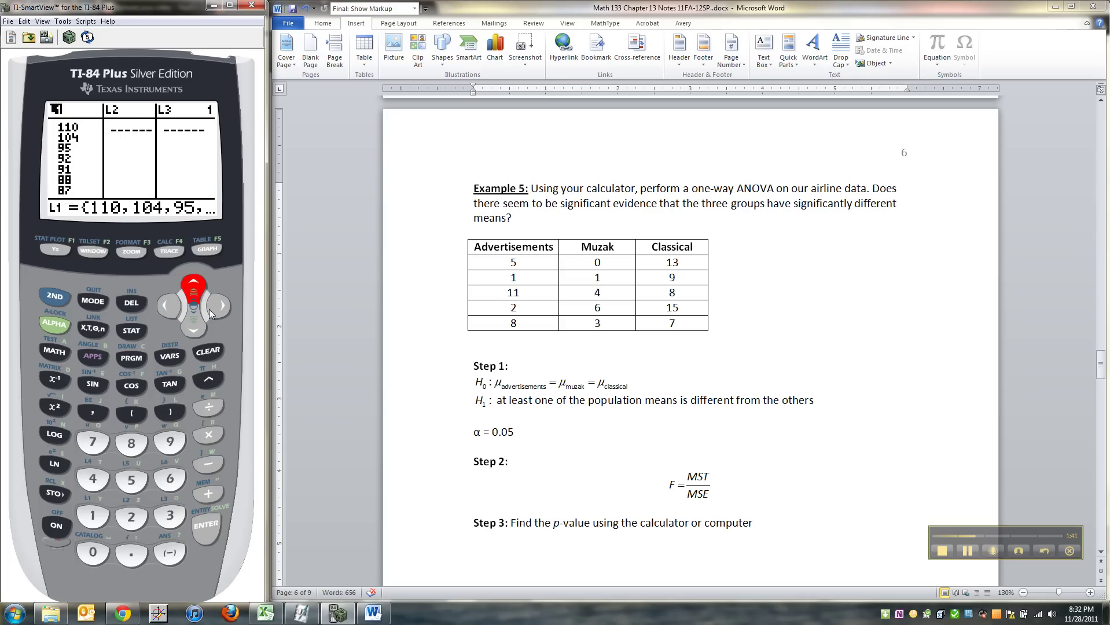
left_click(215, 352)
left_click(208, 527)
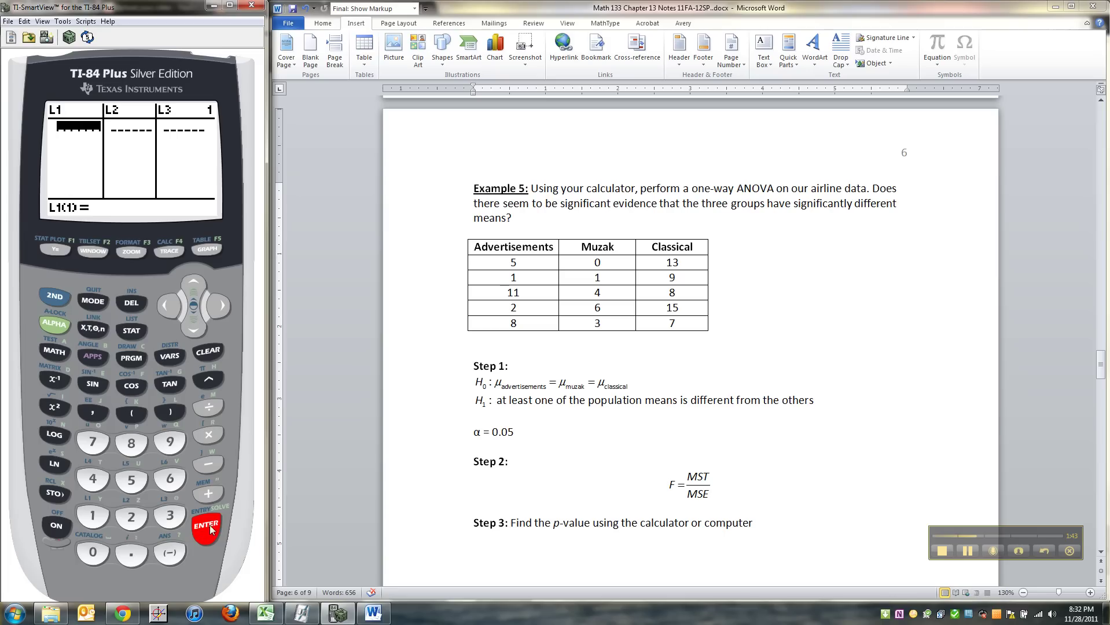
Enter Advertisements 5, 1, 11, 2, 8 into L1 and Muzak 0, 1, 4, 6, 3 into L2.
type("5")
key("Return")
type("1")
key("Return")
type("11")
key("Return")
type("2")
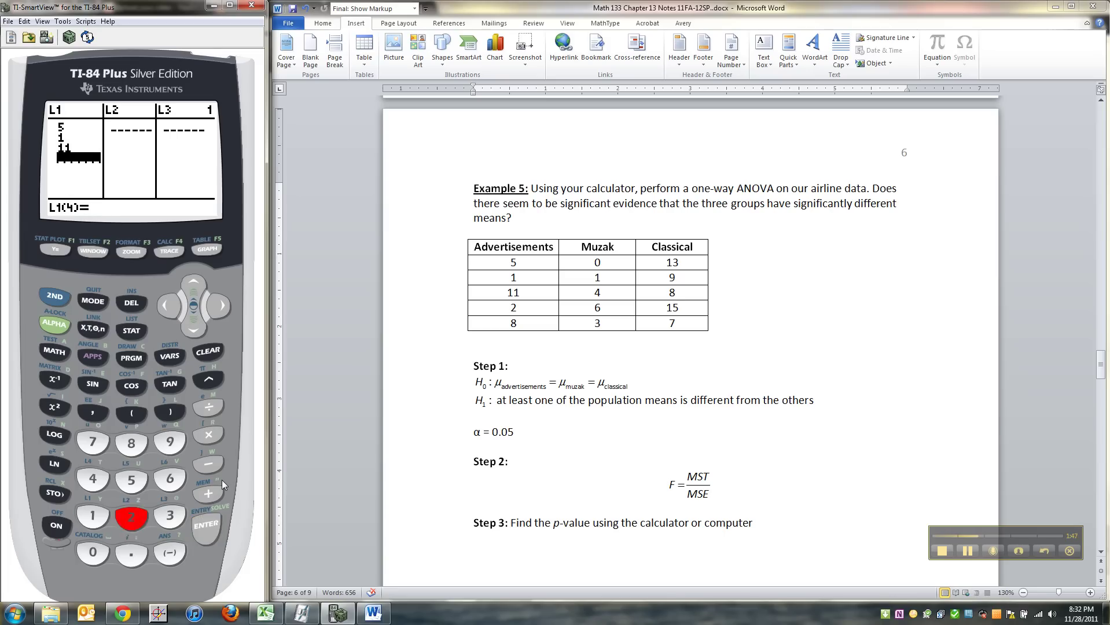
key("Return")
type("8")
key("Return")
key("Right")
type("0 1 4 6 3")
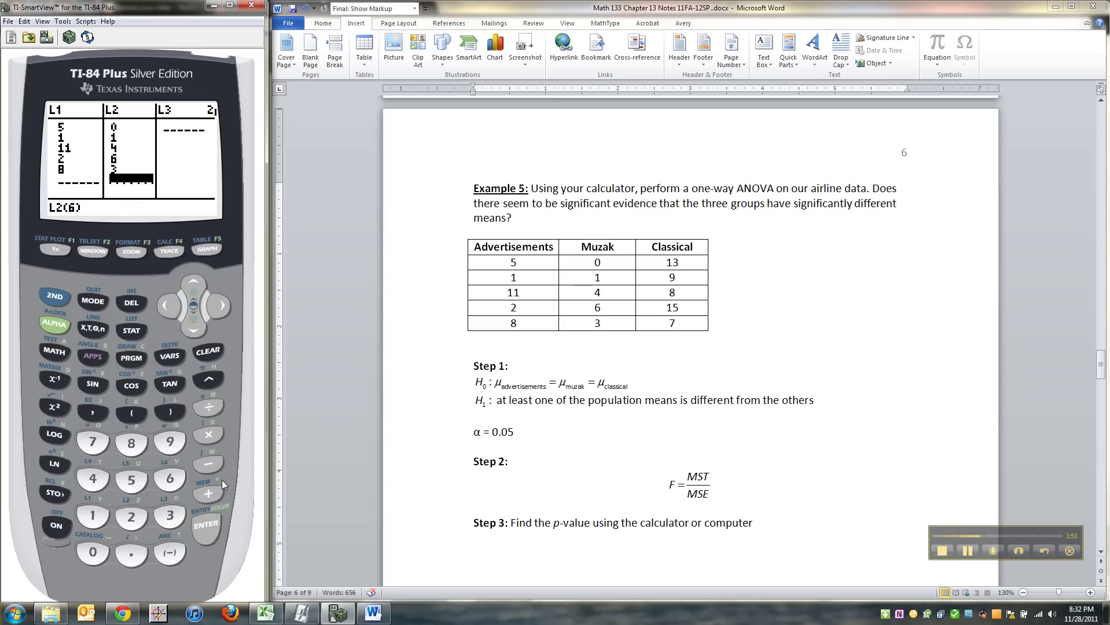
Enter the Classical values 13, 9, 8, 15, 7 into L3.
key("Right")
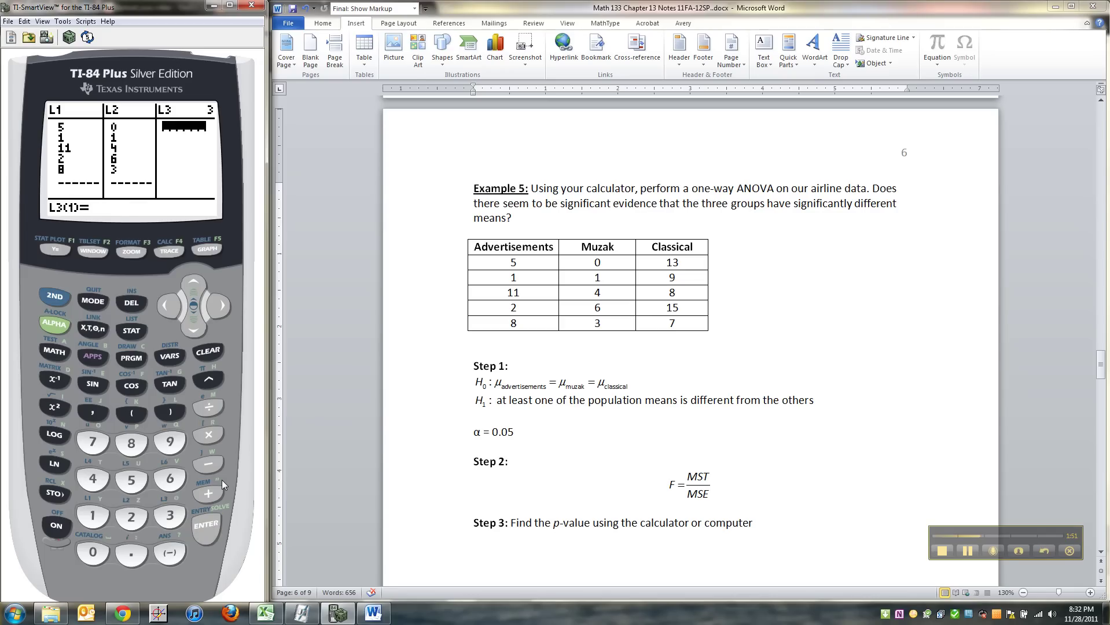
type("13")
key("Return")
type("9")
key("Return")
type("8")
key("Return")
type("15")
key("Return")
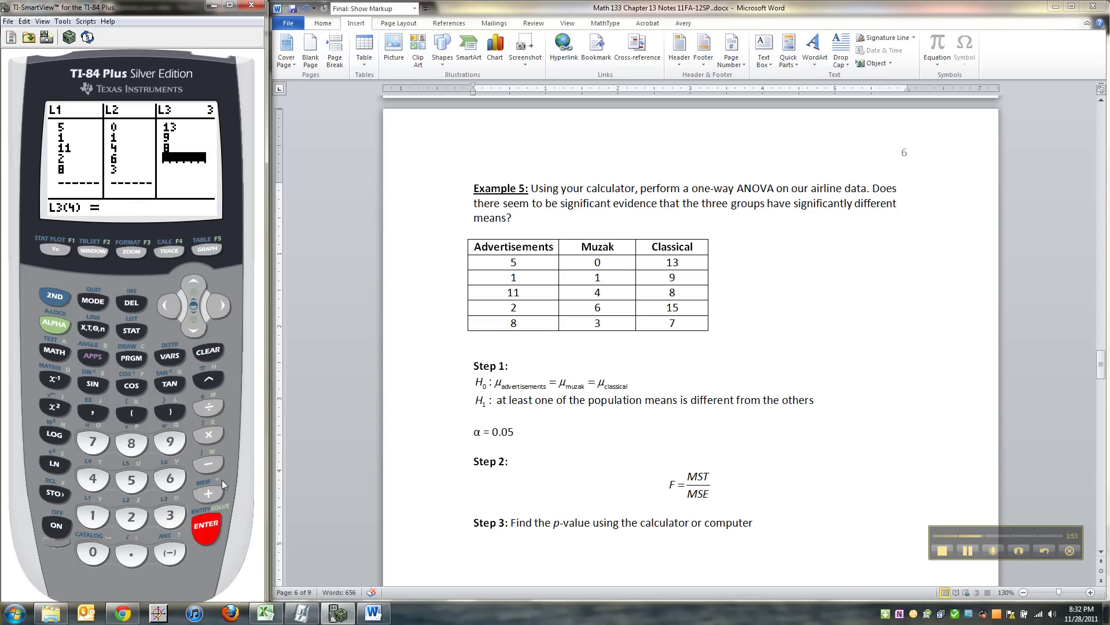
type("7")
key("Return")
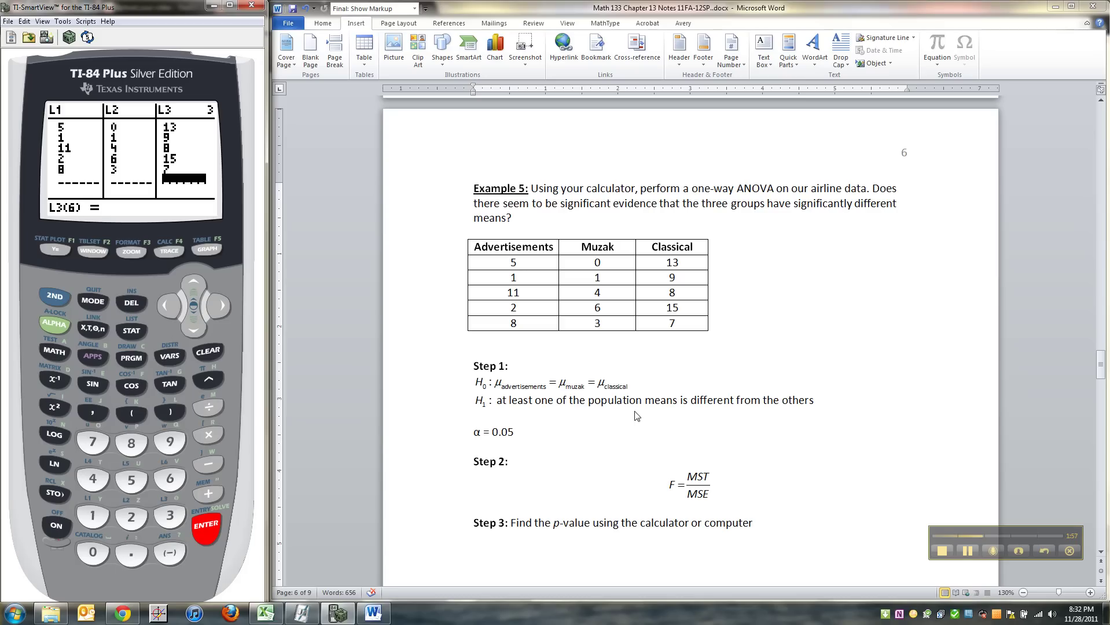
Paste ANOVA( from the STAT TESTS menu onto the home screen.
scroll(769, 445, "down", 6)
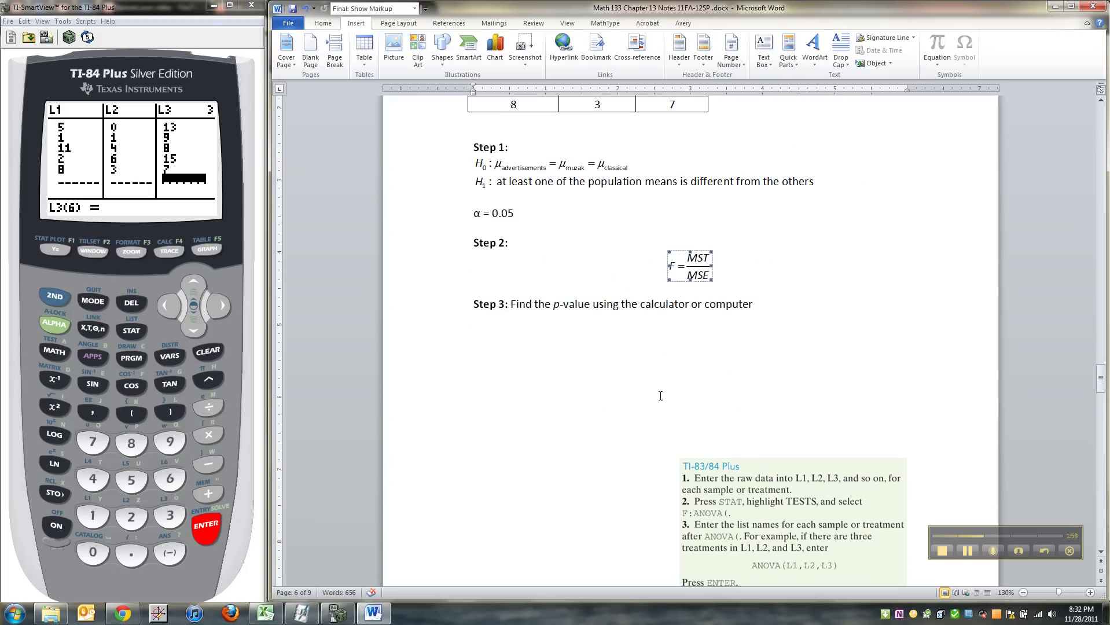
left_click(131, 332)
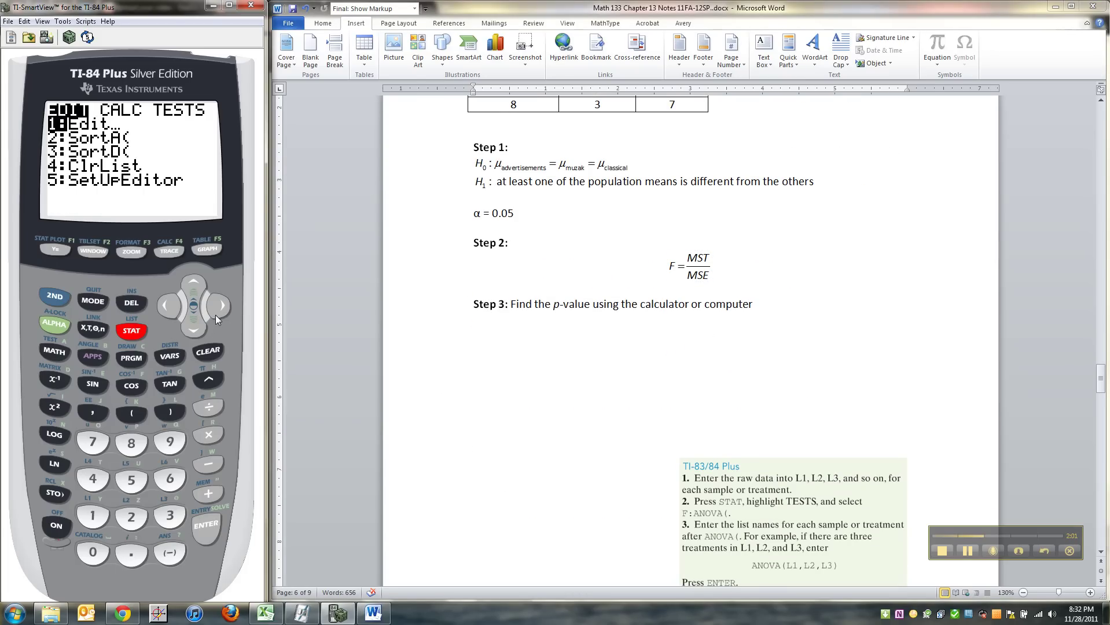
left_click(216, 312)
left_click(216, 312)
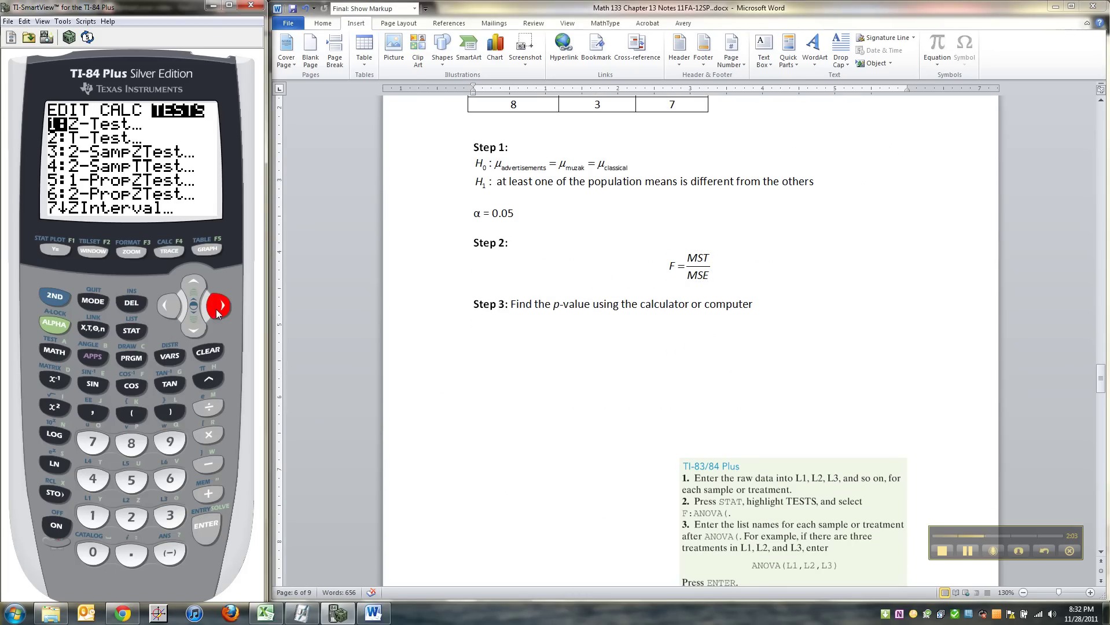
left_click(192, 285)
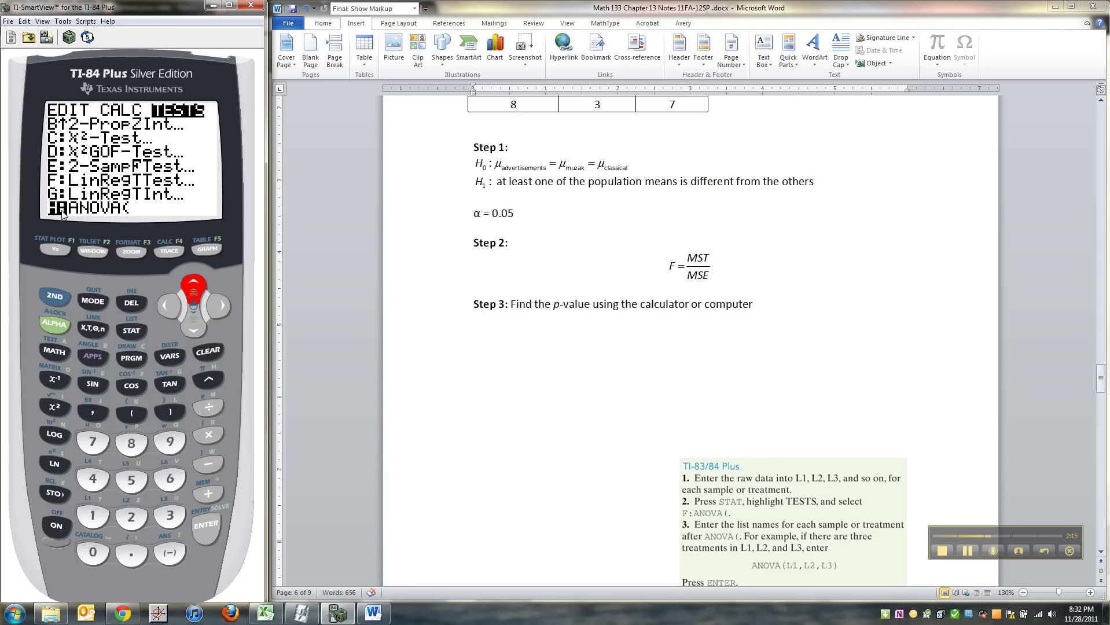
left_click(207, 523)
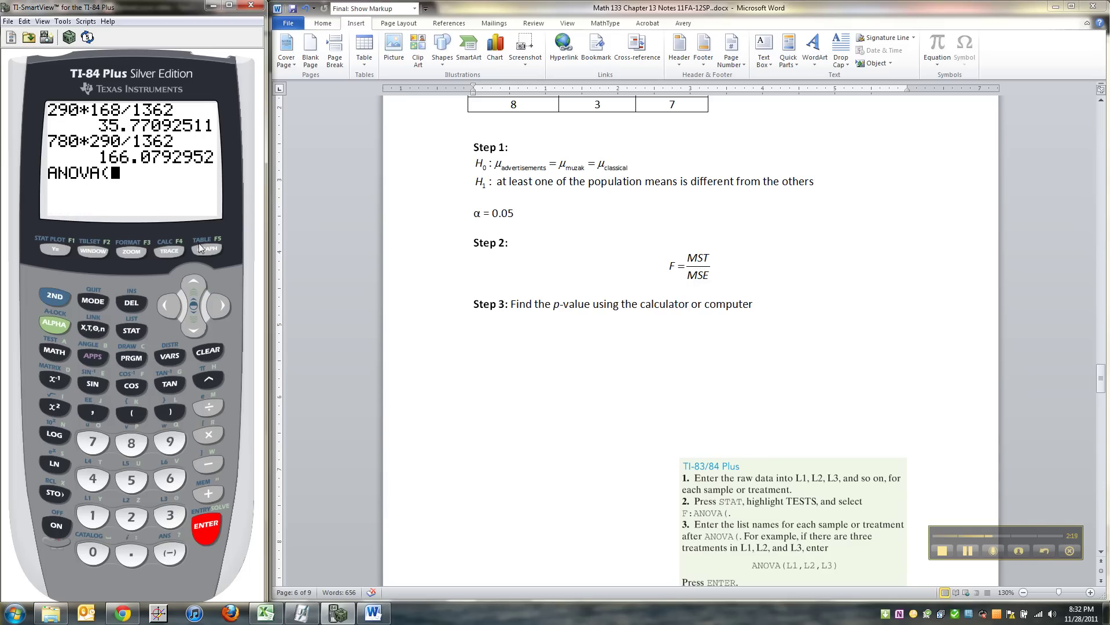
Complete the command as ANOVA(L1,L2,L3).
left_click(61, 299)
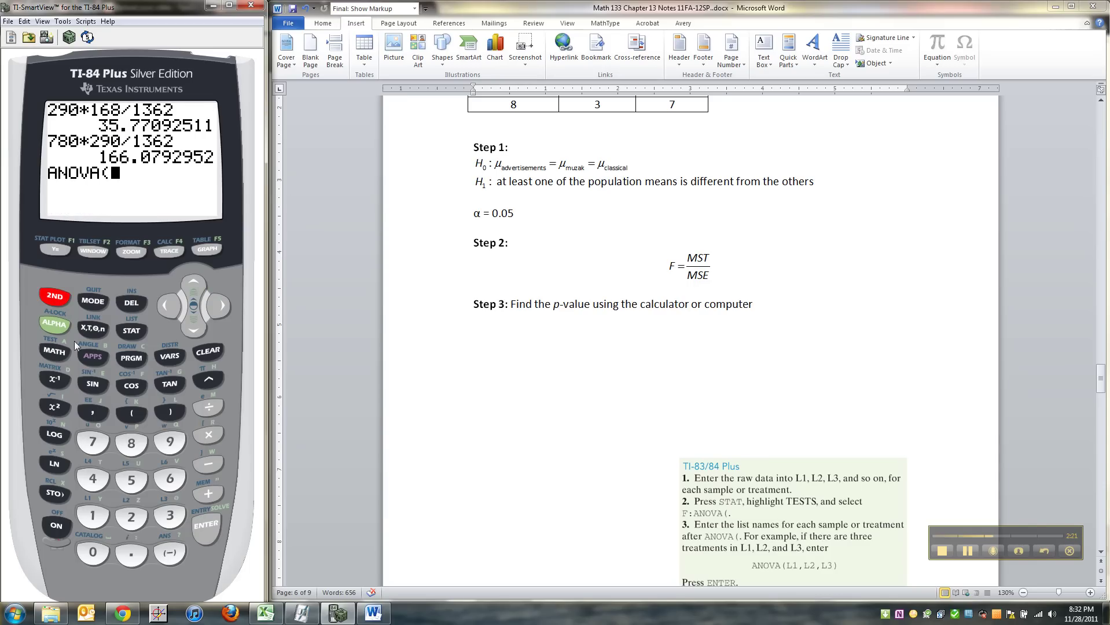
left_click(91, 521)
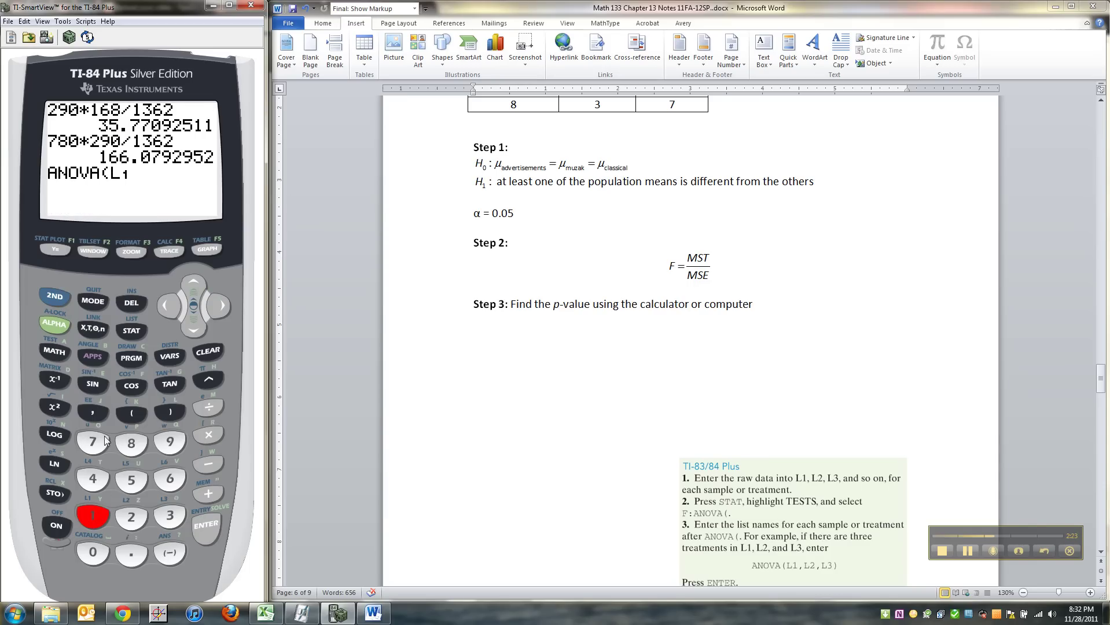
left_click(94, 413)
left_click(55, 296)
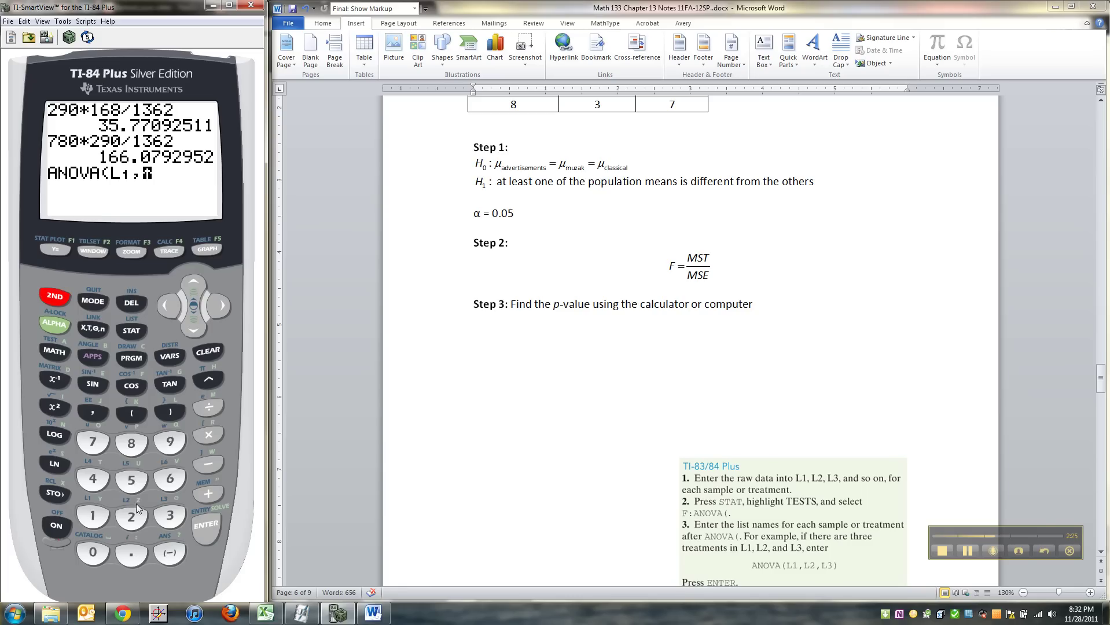
left_click(133, 515)
left_click(92, 413)
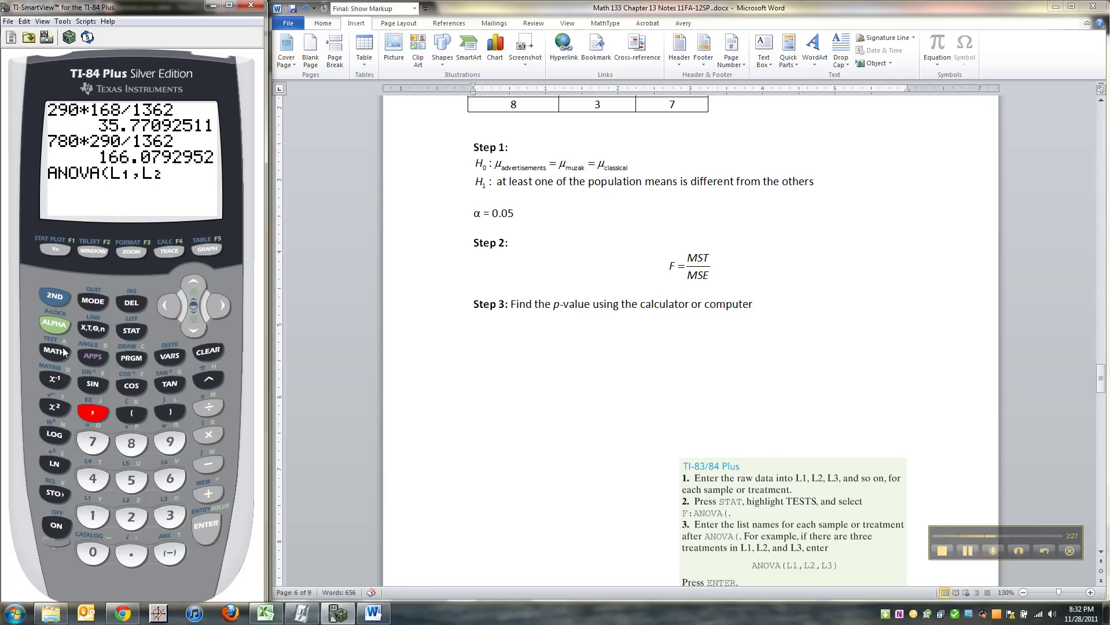
left_click(55, 296)
left_click(168, 516)
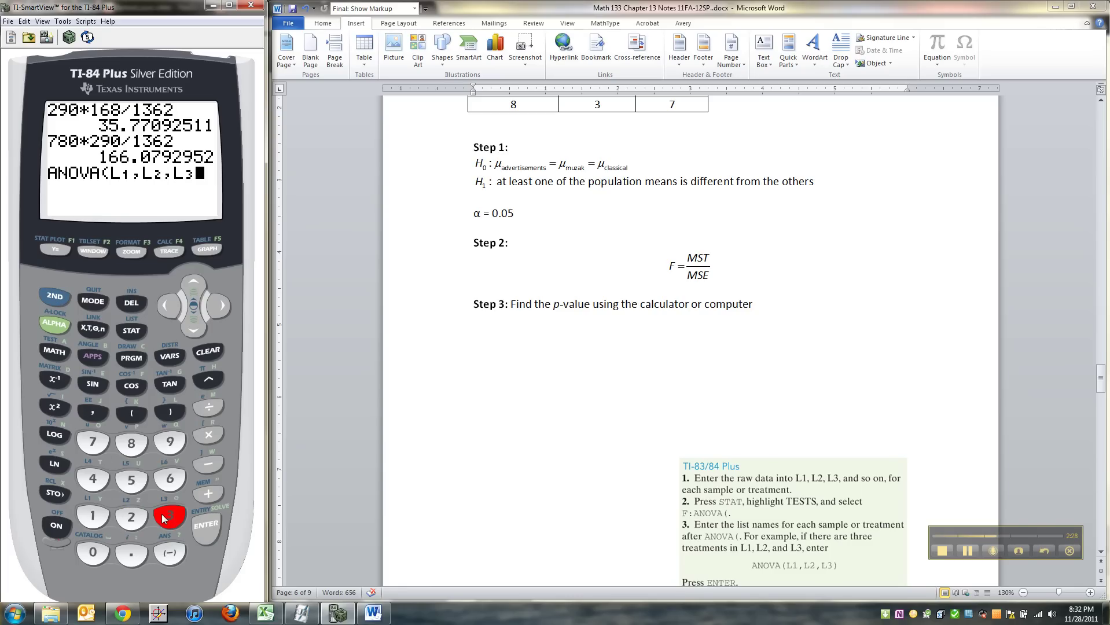
left_click(170, 412)
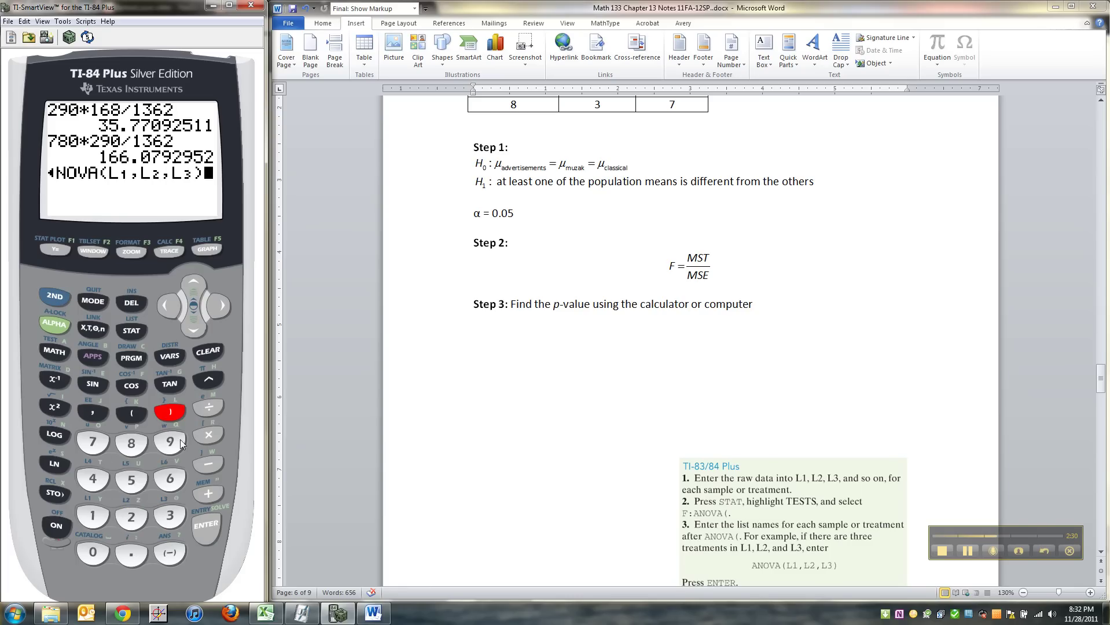
Run ANOVA(L1,L2,L3) and scroll the output down to Error df 12, SS 139.2, MS 11.6.
left_click(208, 527)
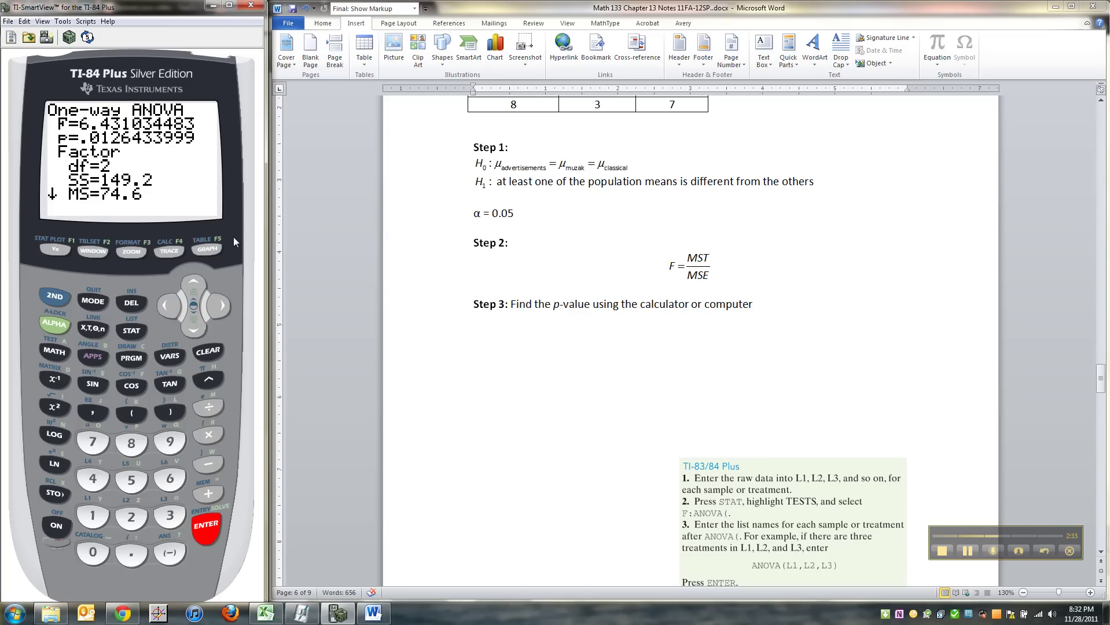
left_click(625, 262)
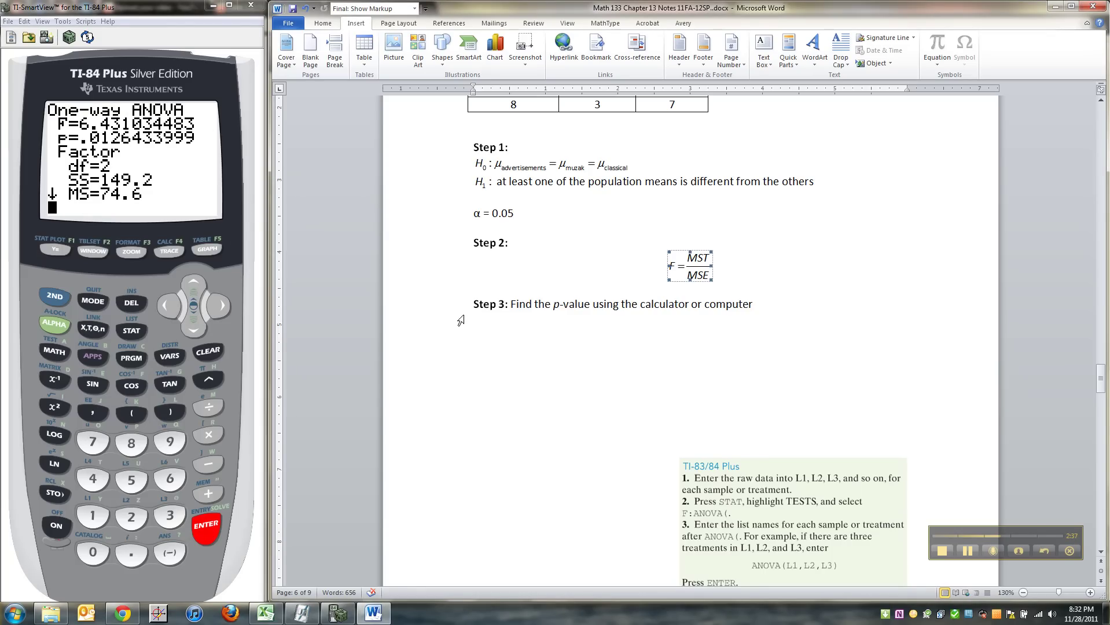
left_click(687, 288)
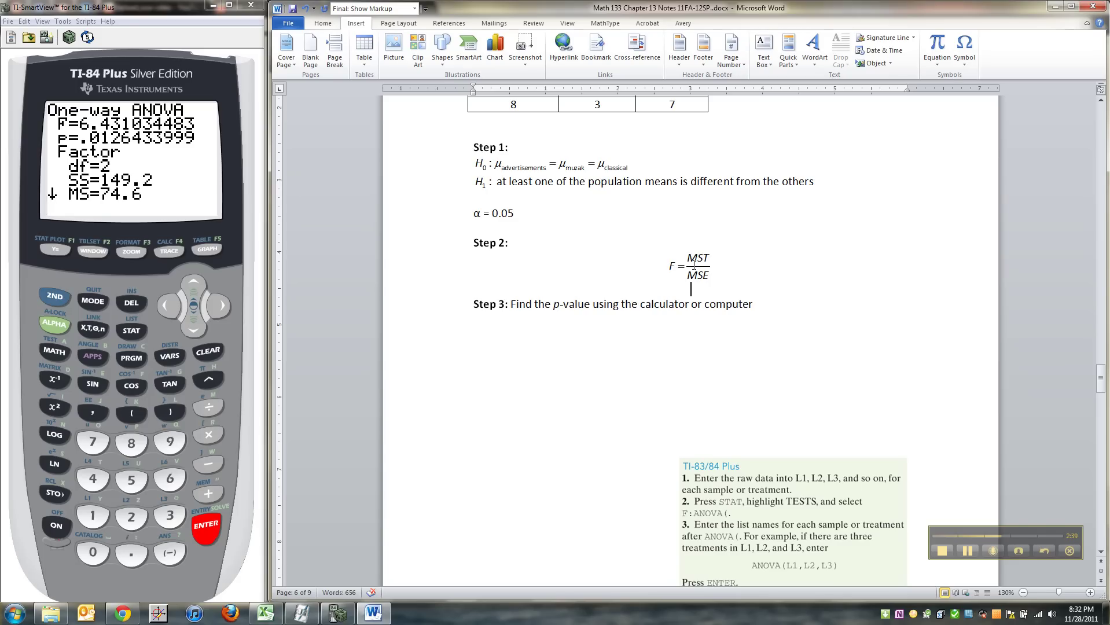
left_click(194, 329)
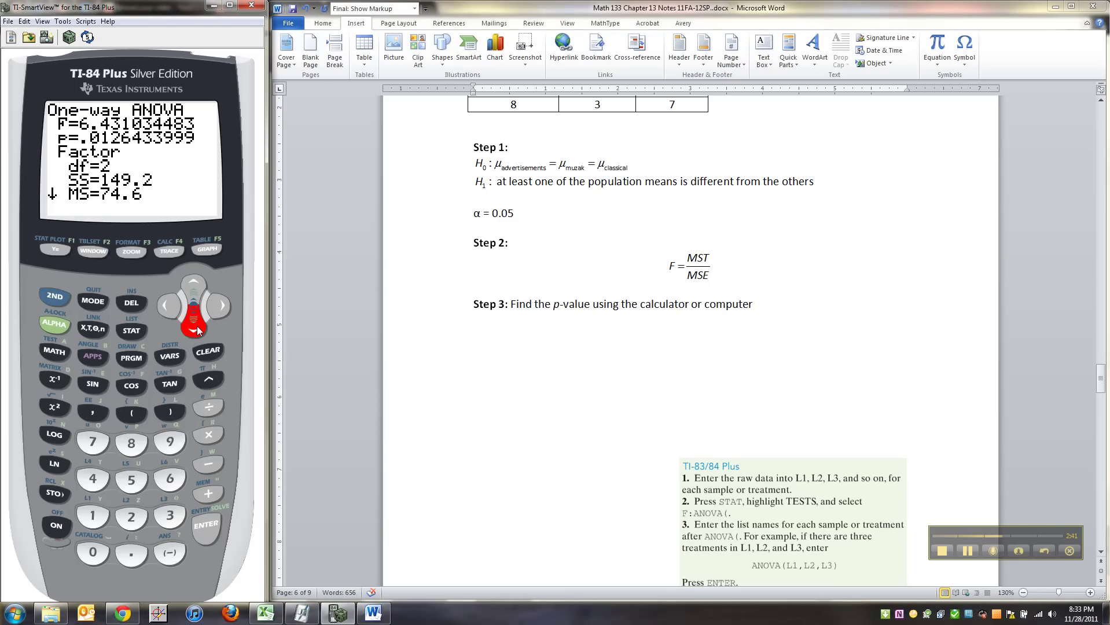
left_click(197, 330)
left_click(198, 329)
left_click(197, 329)
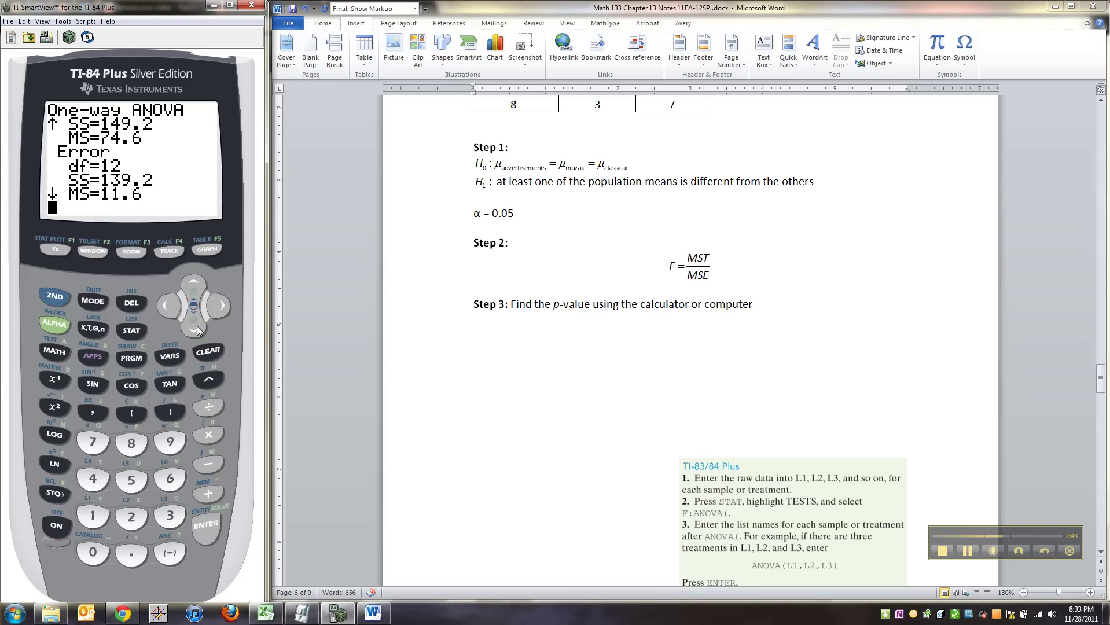
left_click(197, 330)
left_click(197, 329)
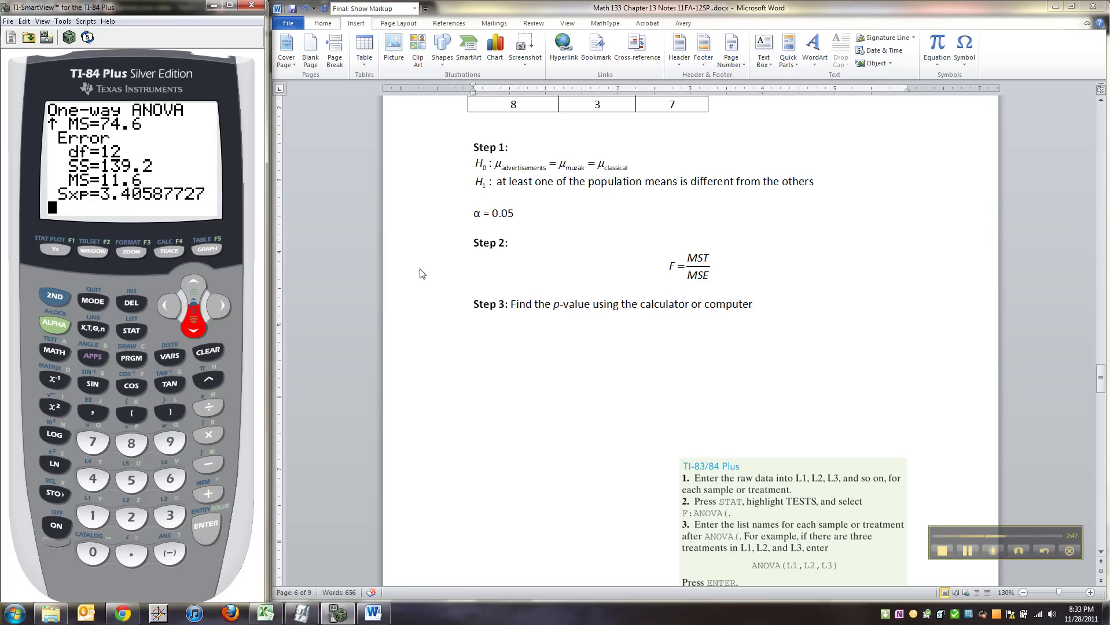
Extend the Step 2 equation to F = MST/MSE = 74.6/11.6.
double_click(697, 263)
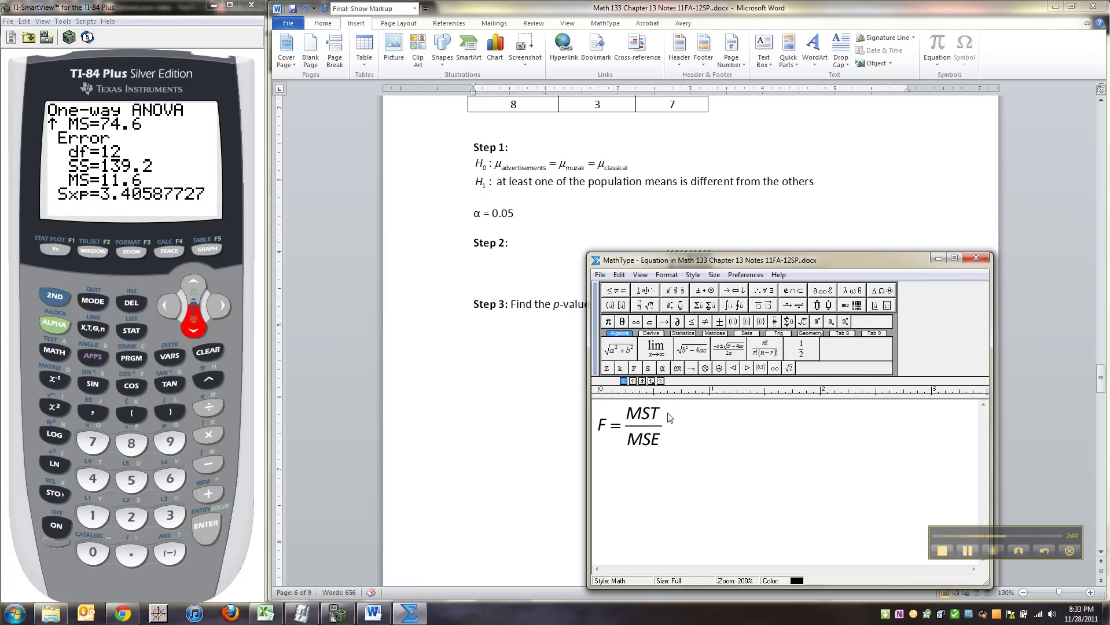
type("=")
key("ctrl+f")
type("74.6")
key("Tab")
type("11.6")
left_click(970, 550)
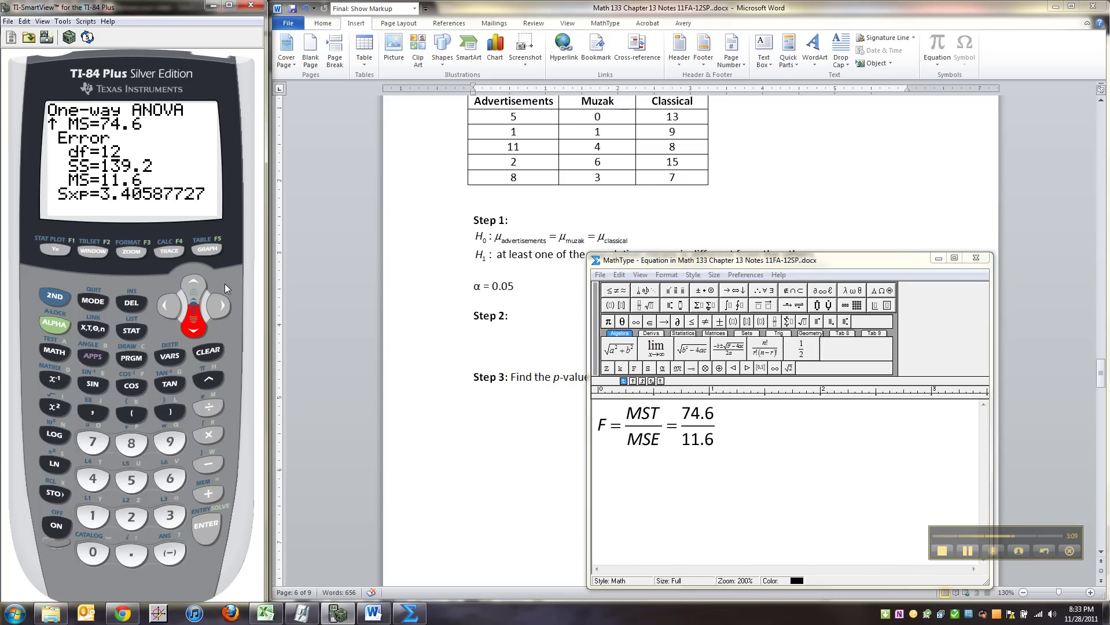
Check F=6.431 in the calculator output, then append = 6.431 to the equation.
left_click(192, 283)
left_click(192, 283)
left_click(192, 284)
left_click(192, 284)
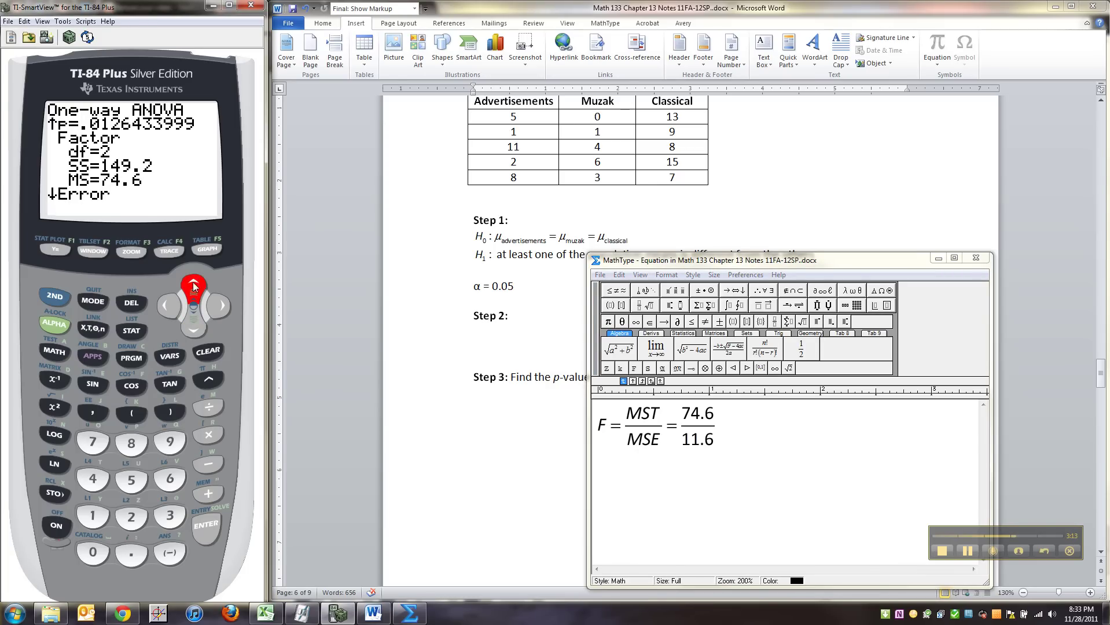
left_click(194, 286)
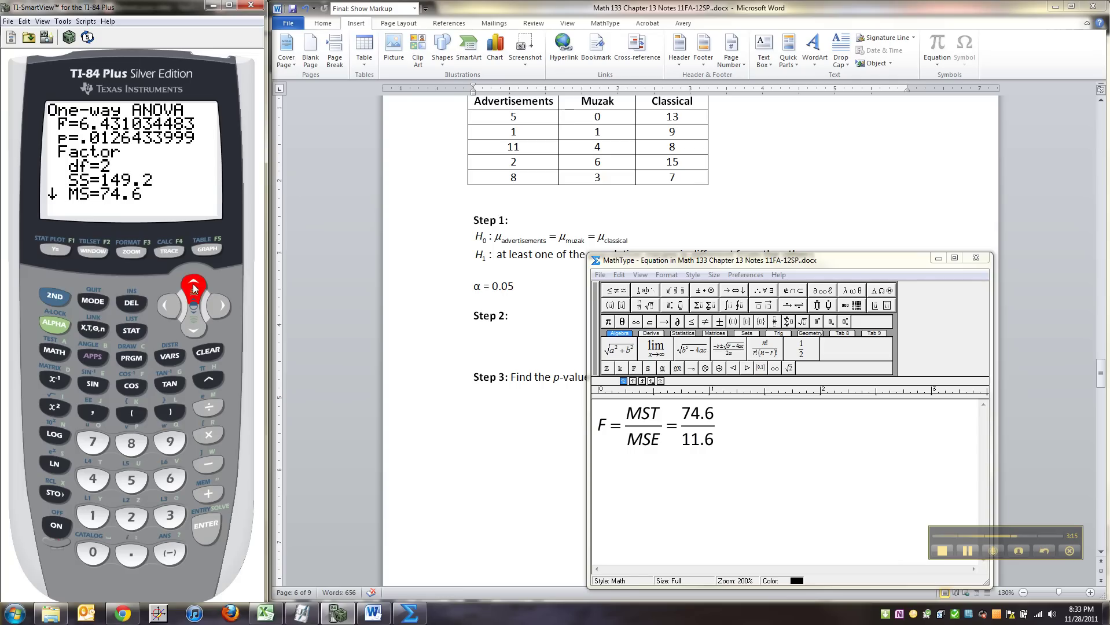
left_click(724, 431)
type("=")
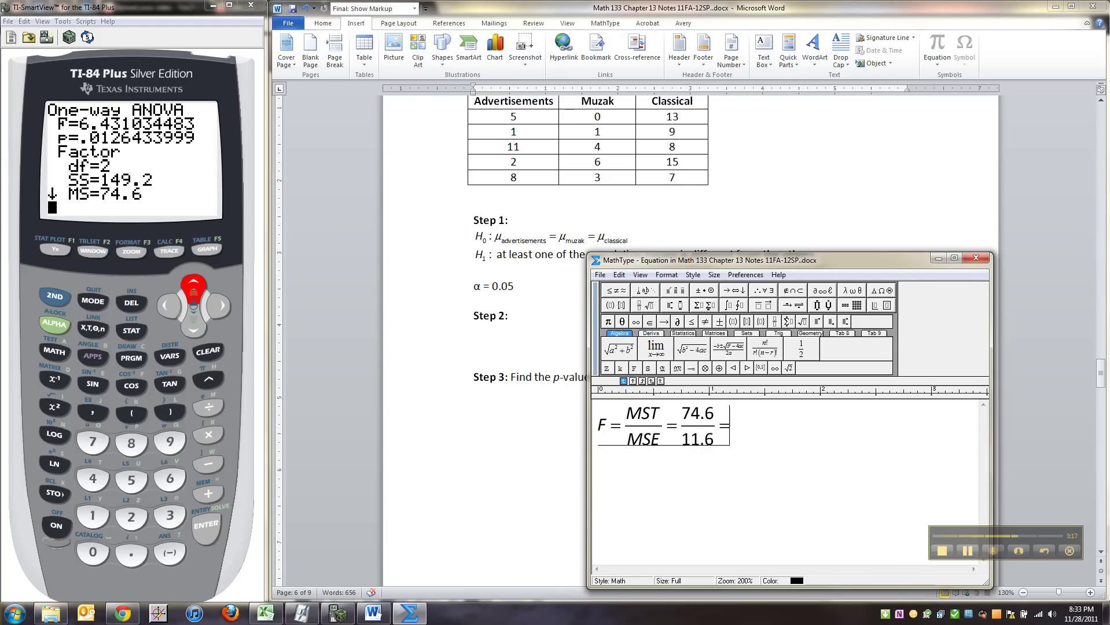
type("6.431")
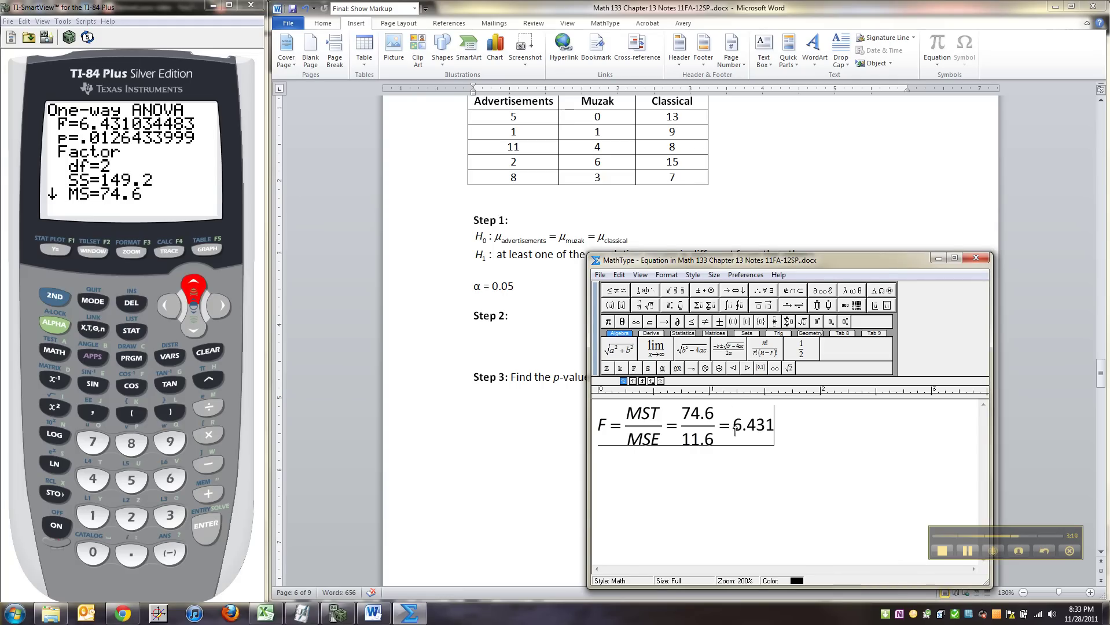
key("ctrl+F4")
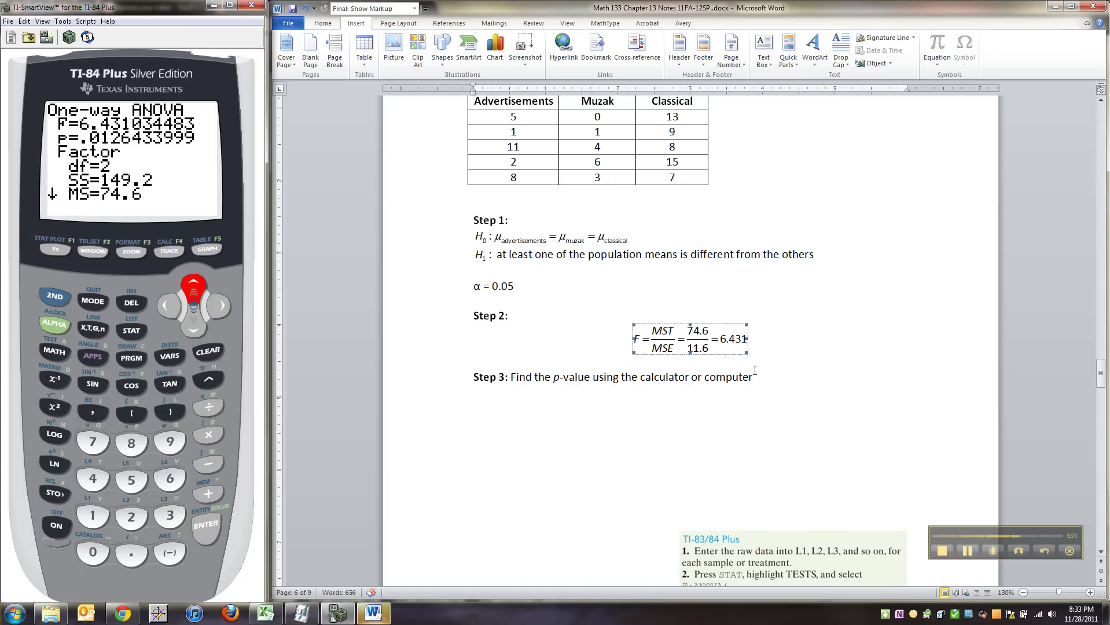
Replace the Step 3 instruction text with 'p = 0.0126'.
left_click_drag(753, 377, 517, 385)
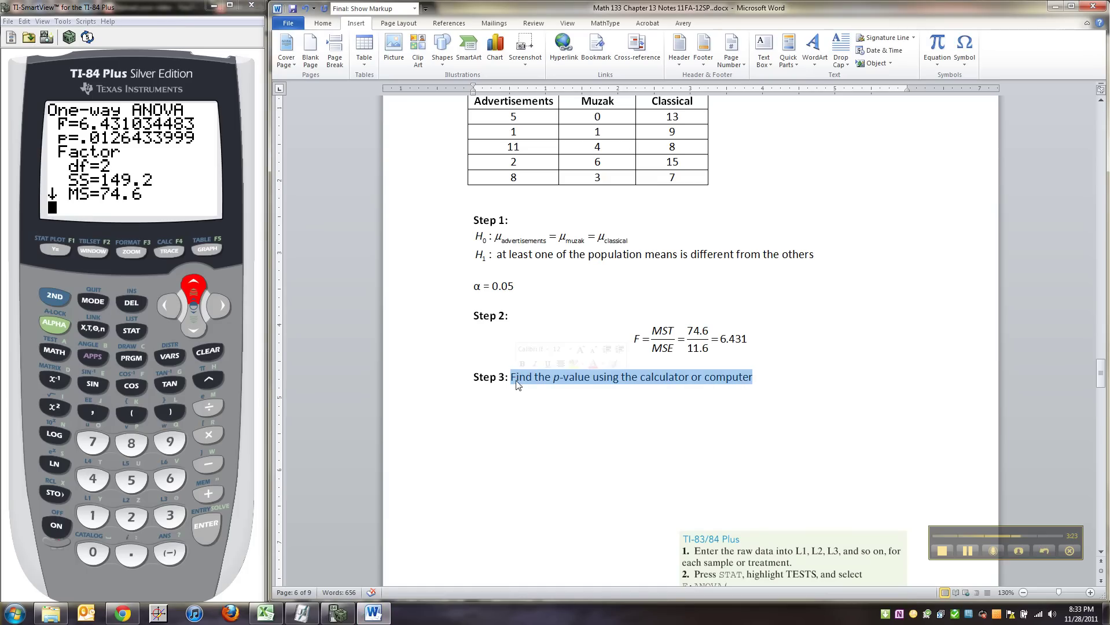
type("p = ")
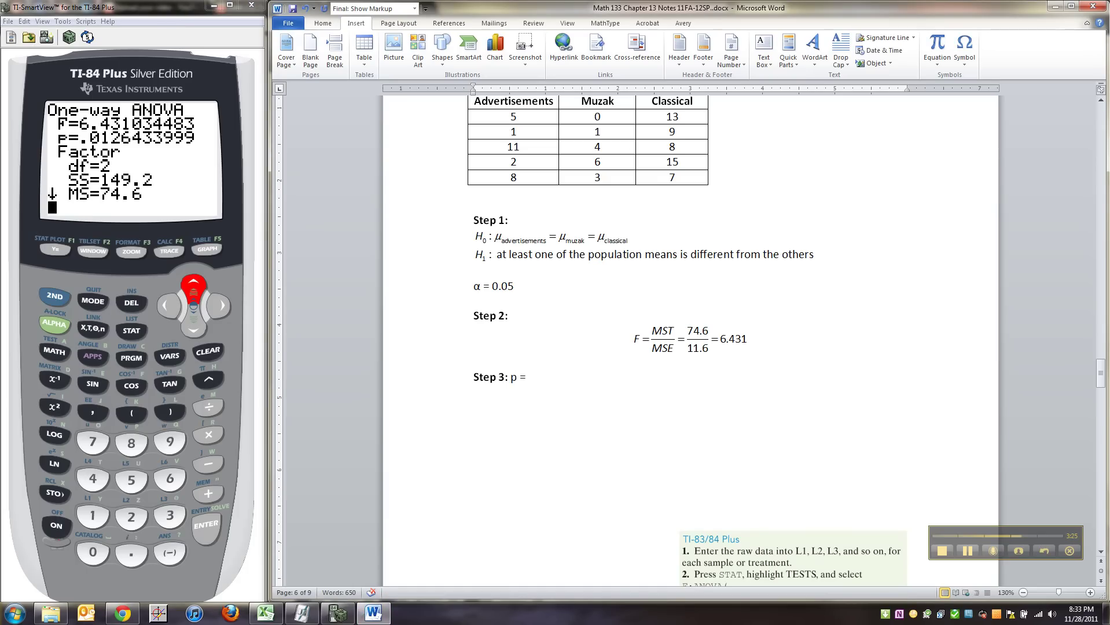
type("0.0126")
key("Return")
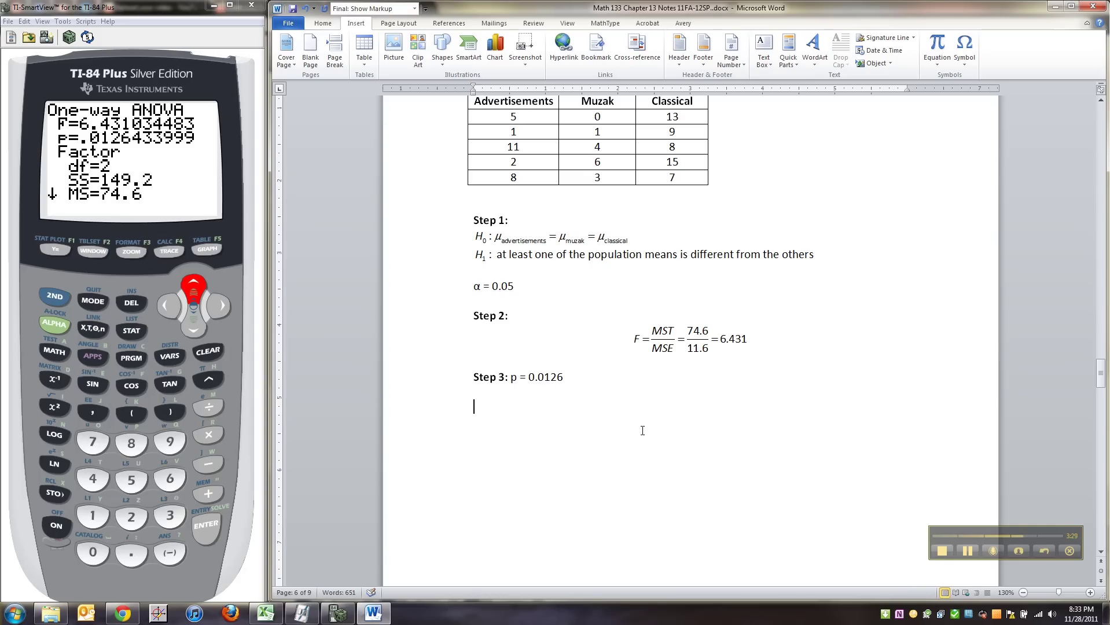
Add bold 'Step 4:' with plain text 'Reject the null hypothesis because p = 0.0126 < alpha = 0.05'.
key("ctrl+b")
type("Step 4:")
left_click(968, 554)
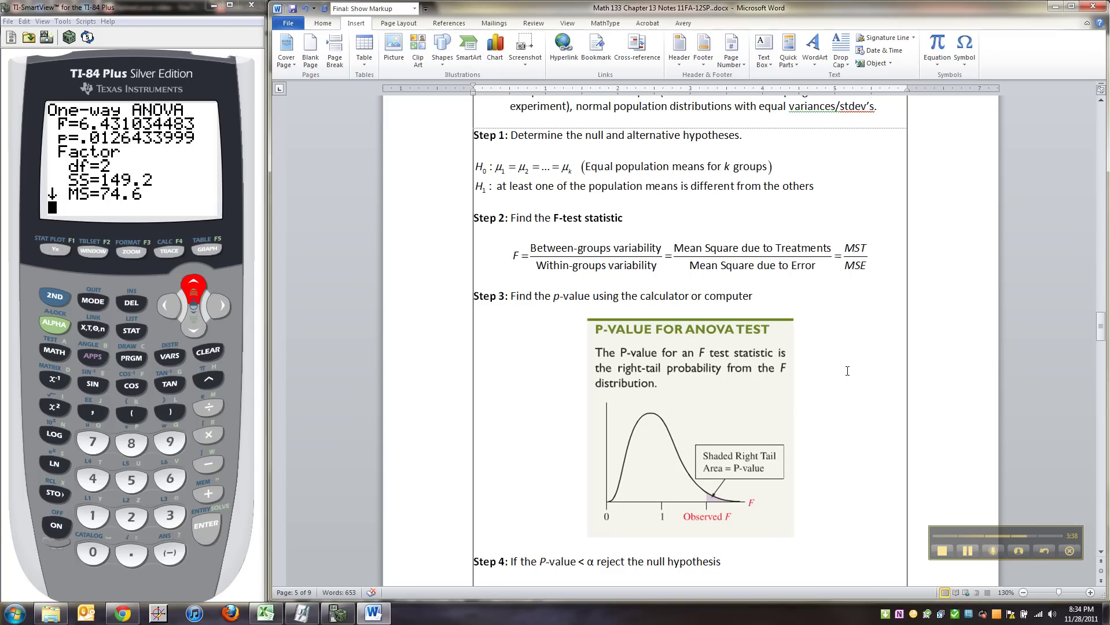
scroll(848, 367, "down", 15)
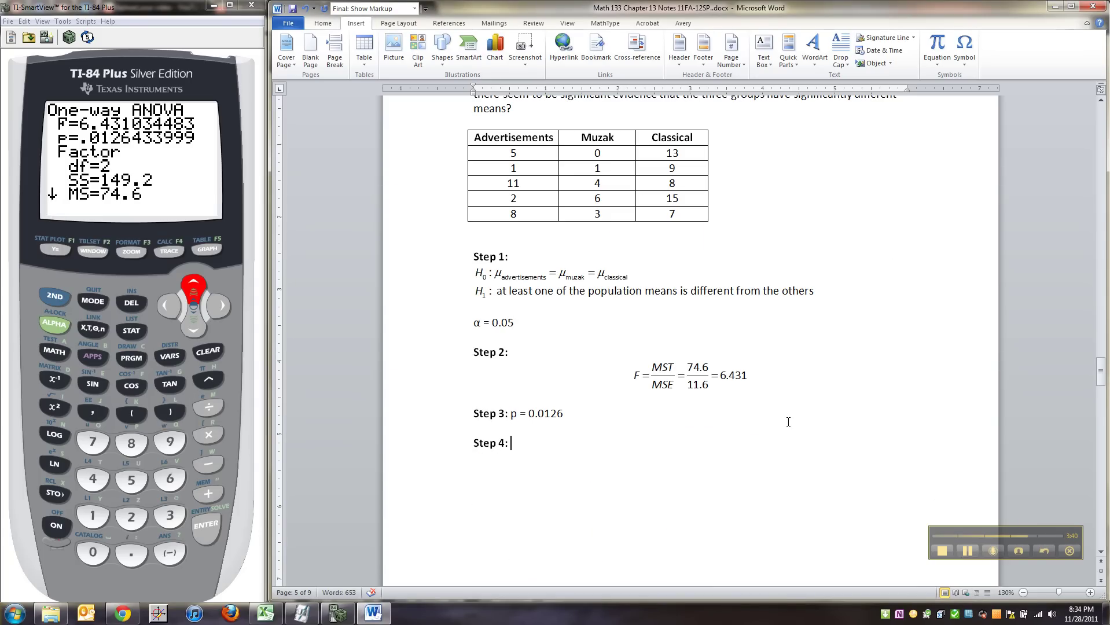
type("Reject the n")
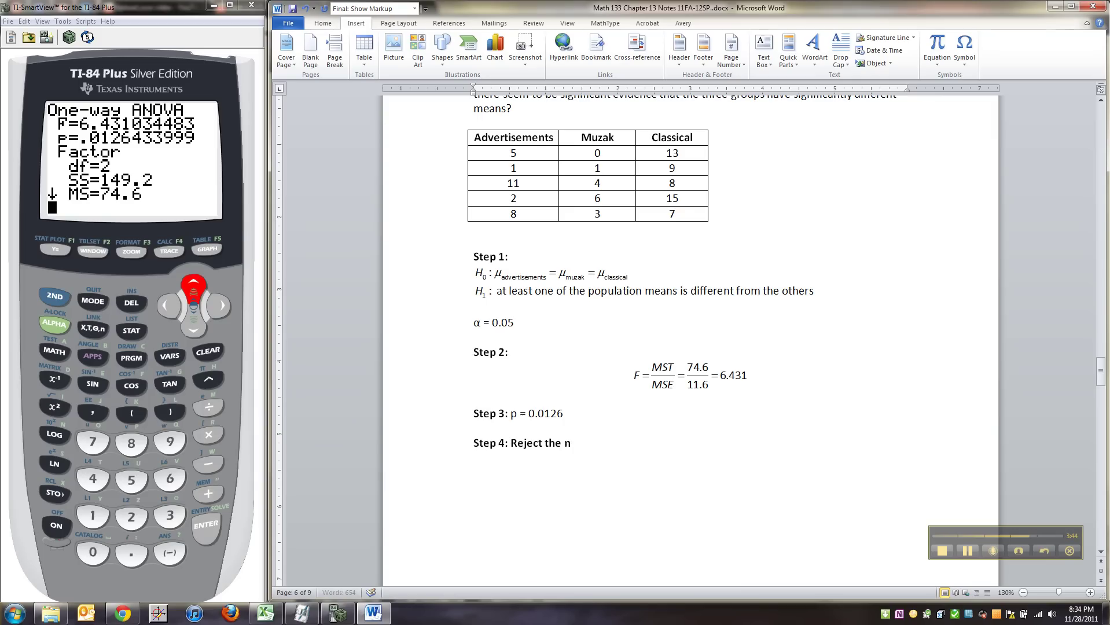
type("ull hypothesis because p =")
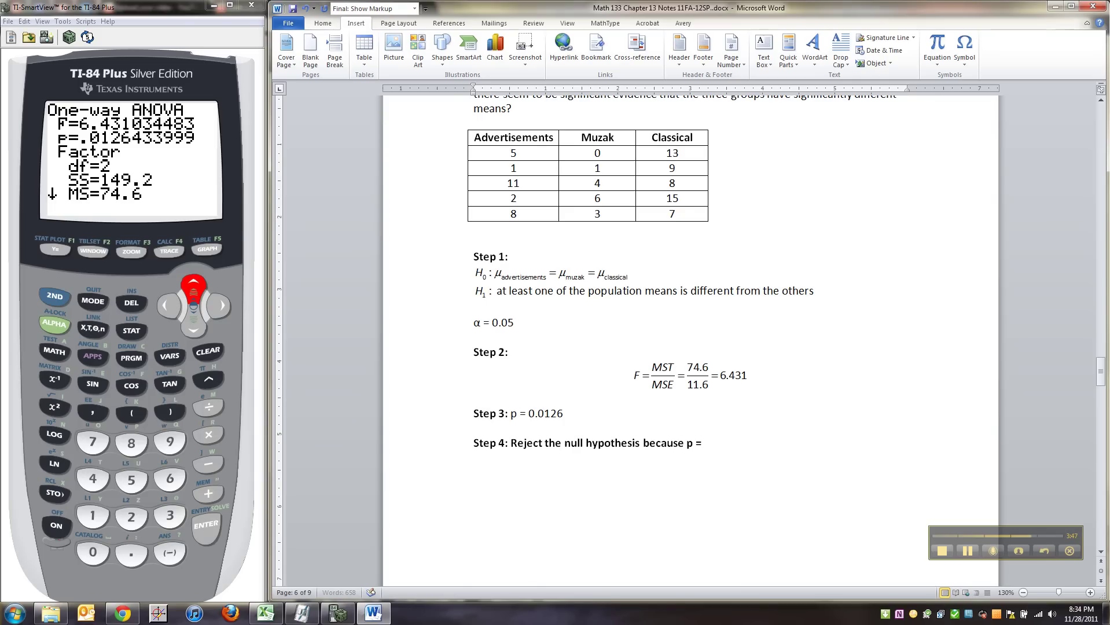
type(" 0.0126 < alpha = 0.")
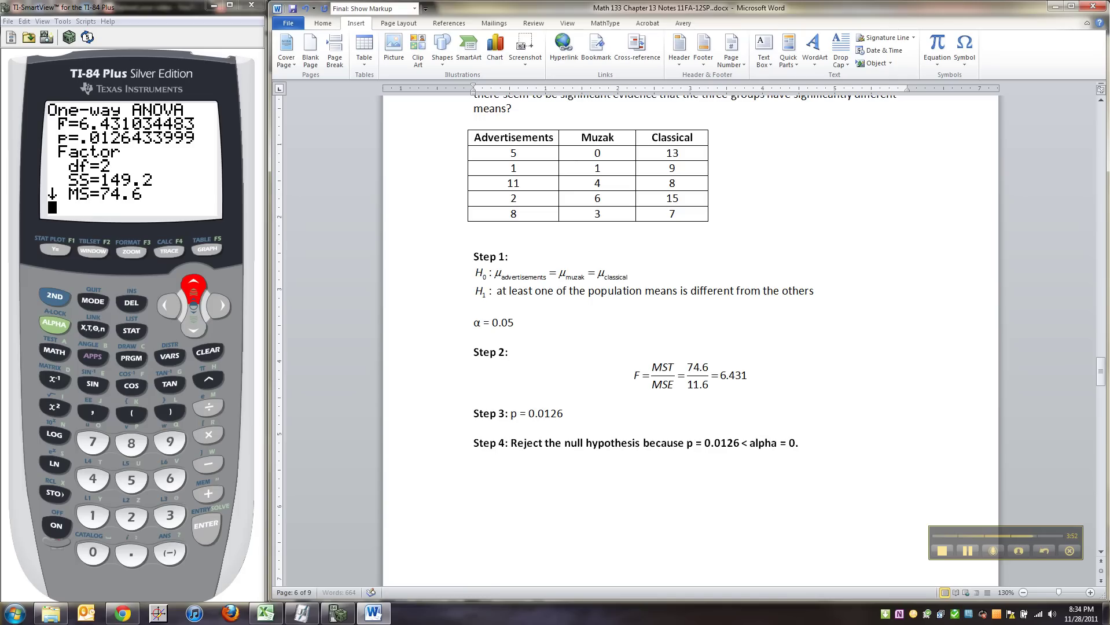
type("05")
key("shift+Left")
key("shift+Left")
key("shift+Left")
key("shift+Left")
key("shift+Left")
key("shift+Left")
key("shift+Left")
key("shift+Left")
key("shift+Left")
key("shift+Left")
key("shift+Left")
key("shift+Left")
key("shift+Left")
key("shift+Left")
key("shift+Left")
key("shift+Left")
key("shift+Left")
key("shift+Left")
key("shift+Left")
key("shift+Left")
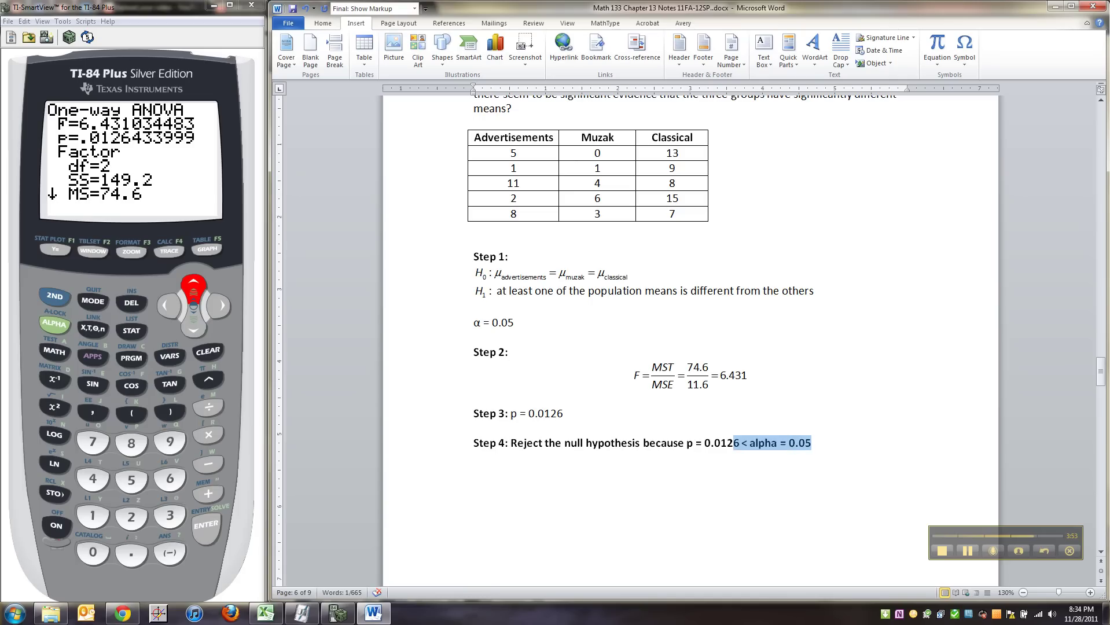
key("shift+Left")
key("shift+Left")
key("shift+Left")
key("shift+Left")
key("shift+Left")
key("shift+Left")
key("shift+Left")
key("shift+Left")
key("shift+Left")
key("shift+Left")
key("shift+Left")
key("shift+Left")
key("shift+Left")
key("shift+Left")
key("shift+Left")
key("shift+Left")
key("shift+Left")
key("shift+Left")
key("shift+Left")
key("shift+Left")
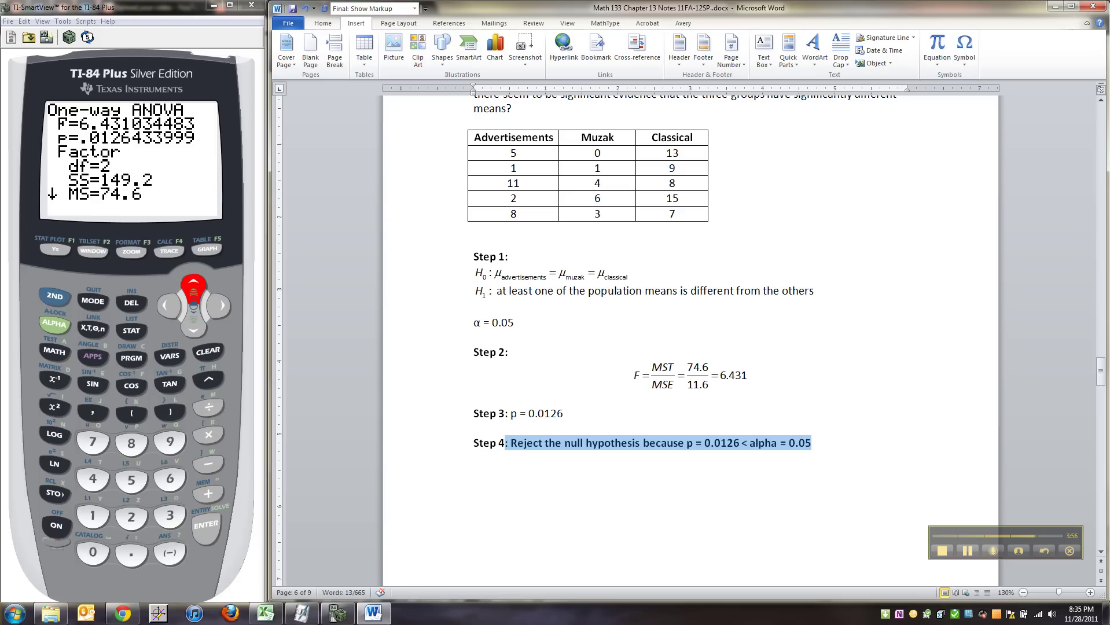
key("shift+Right")
key("ctrl+b")
key("End")
key("Return")
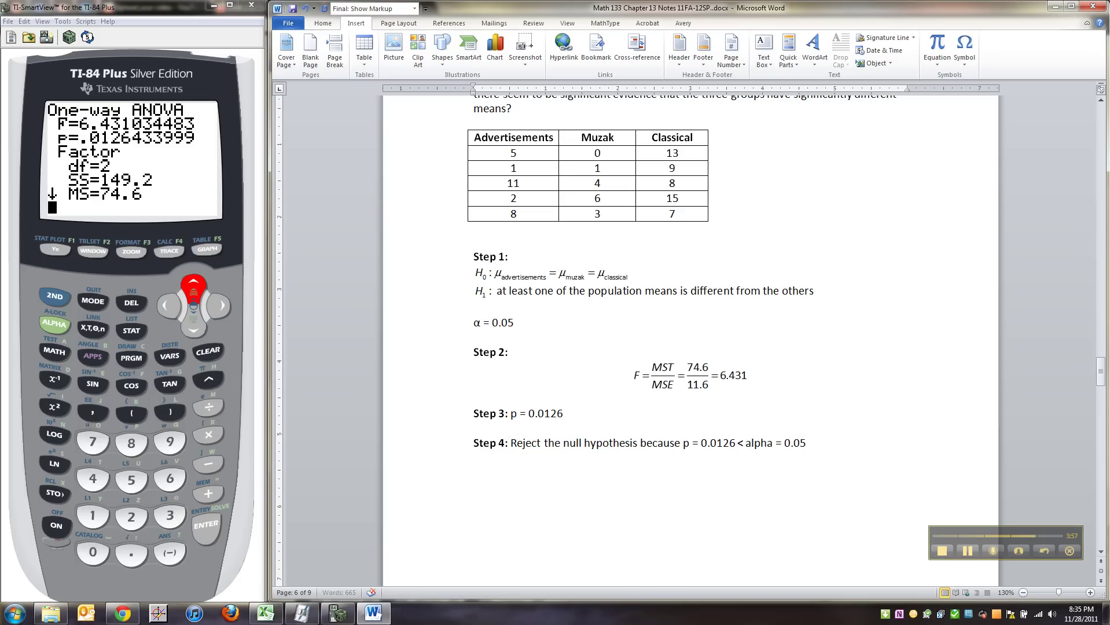
Add a bold 'Step 5:' label and the conclusion that music affects how long callers stay on hold.
type("Step")
key("BackSpace")
key("ctrl+b")
type("p 5:")
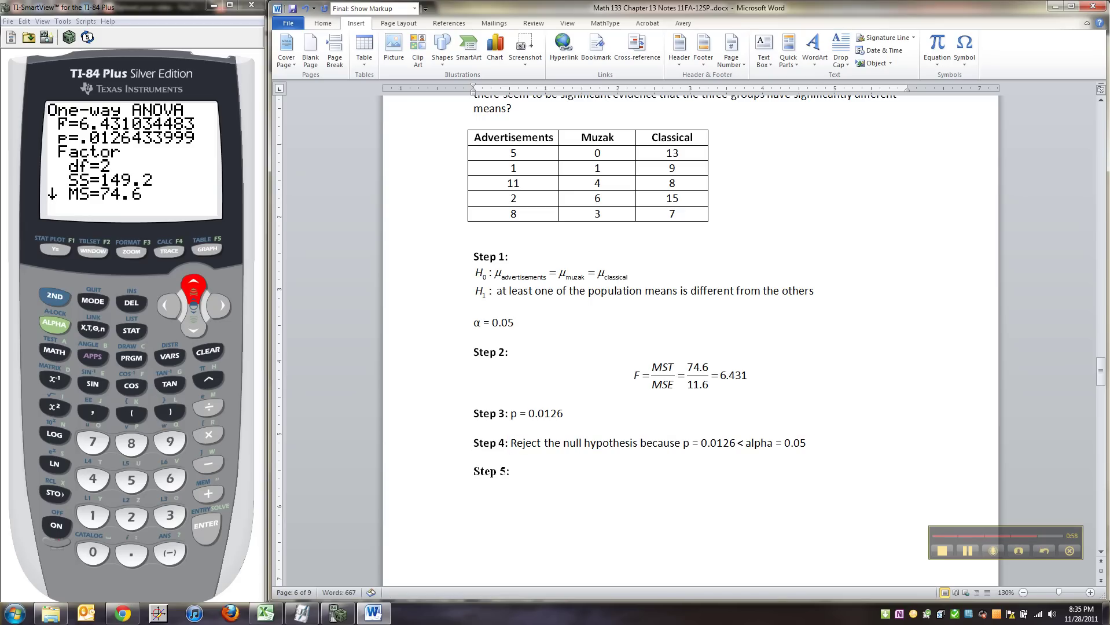
key("ctrl+b")
type("THere is sufficient")
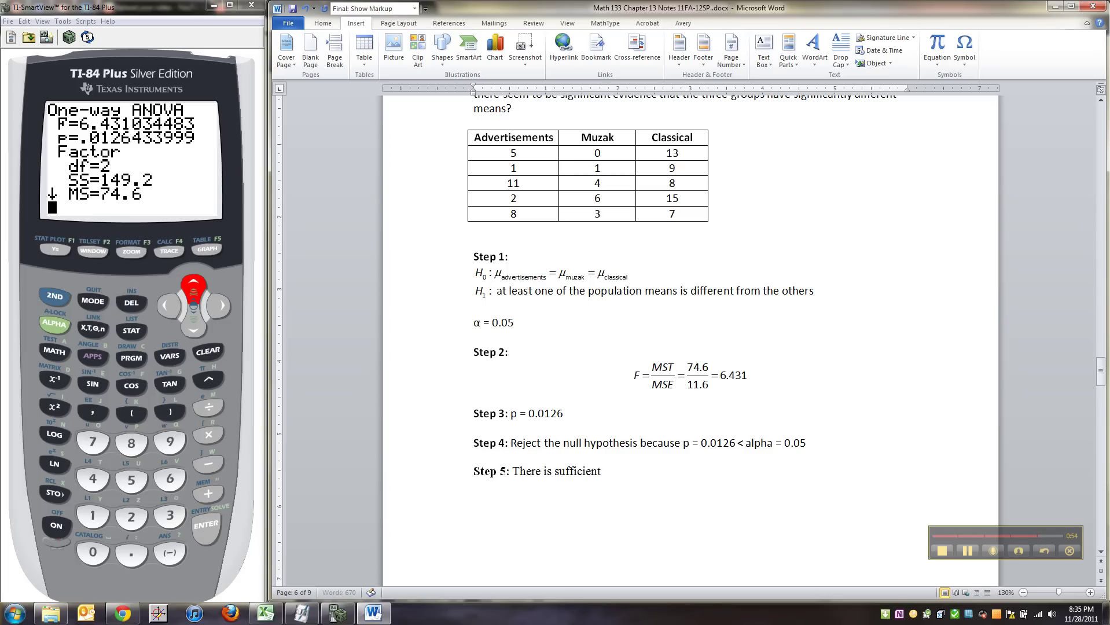
type(" evidence to support")
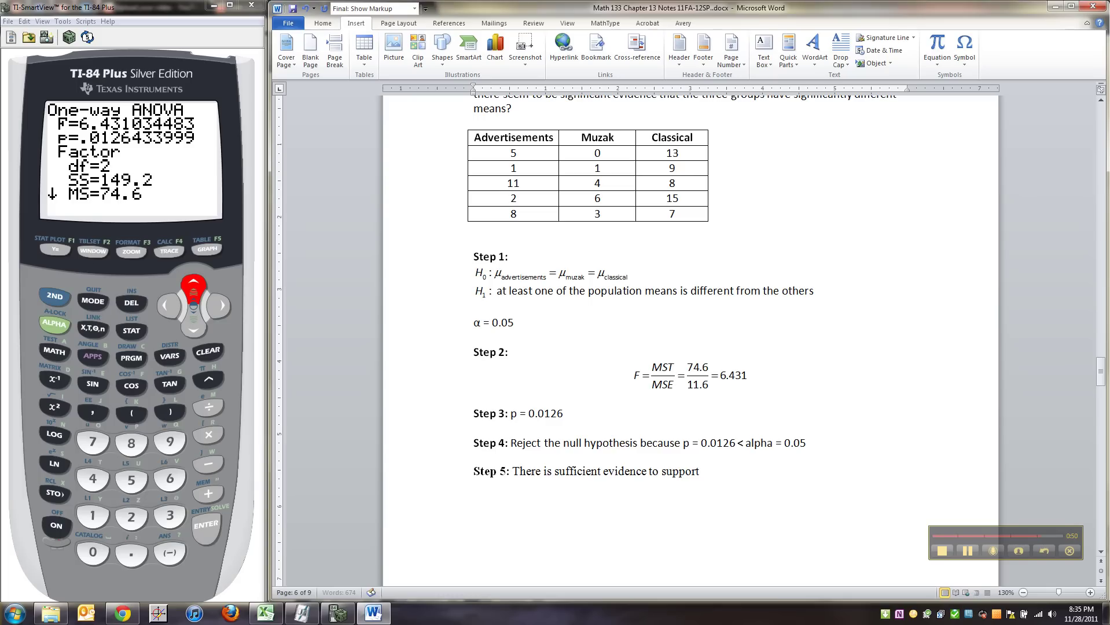
type(" the claim that mus")
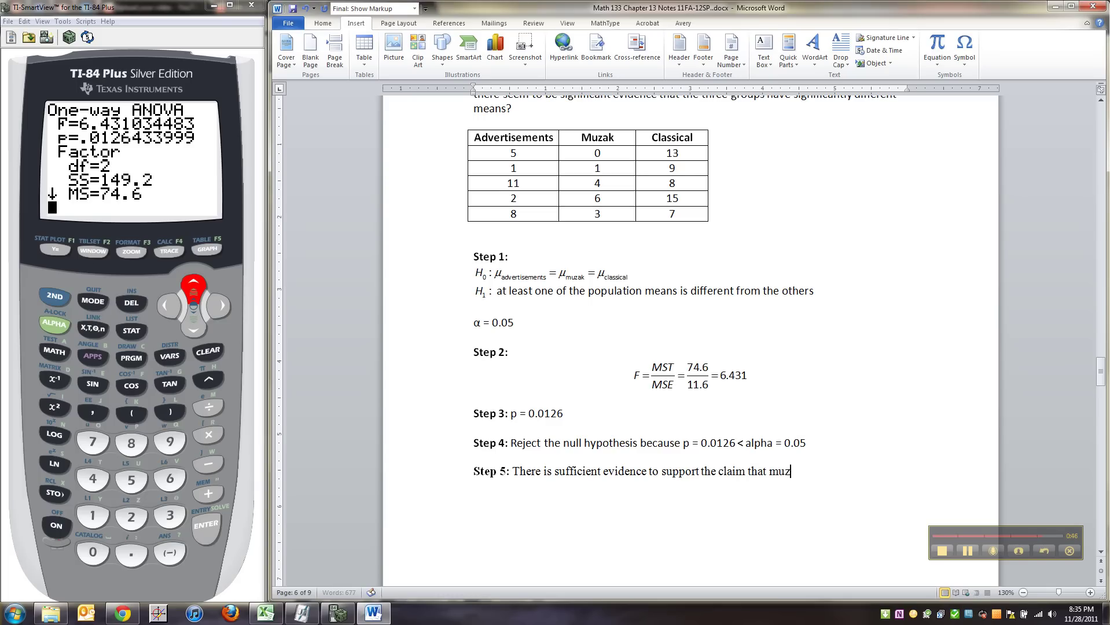
type("izz")
type(" has an effect")
type(" on how lo")
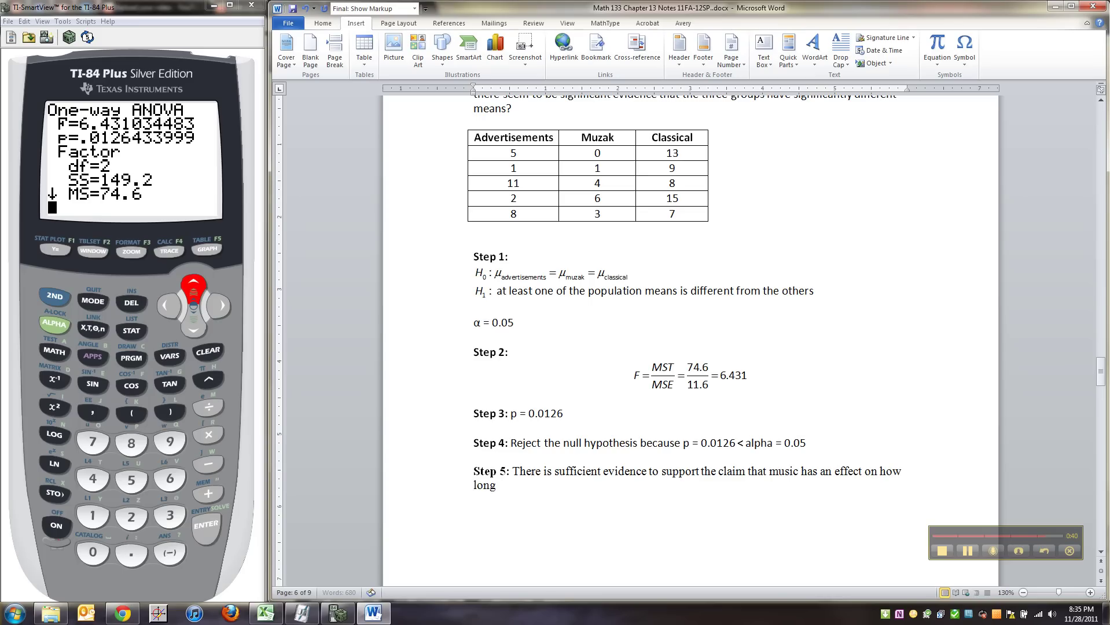
type("ng people are willing to stay on the")
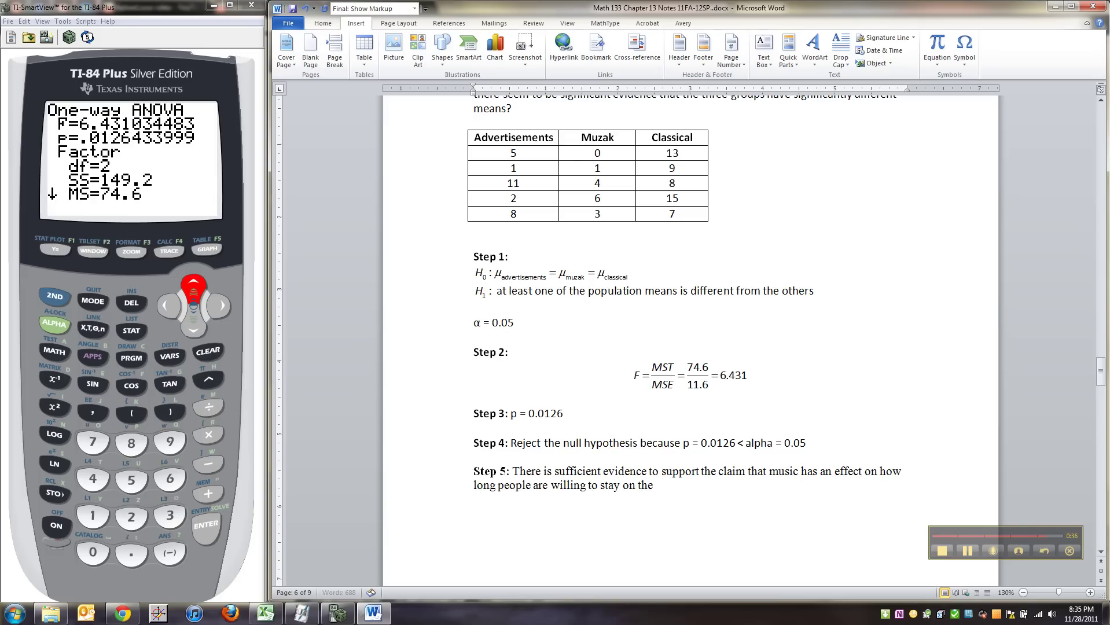
type(" phone.")
Replace the word 'music' with 'what you play while people are on hold'.
double_click(788, 472)
type("what you play ")
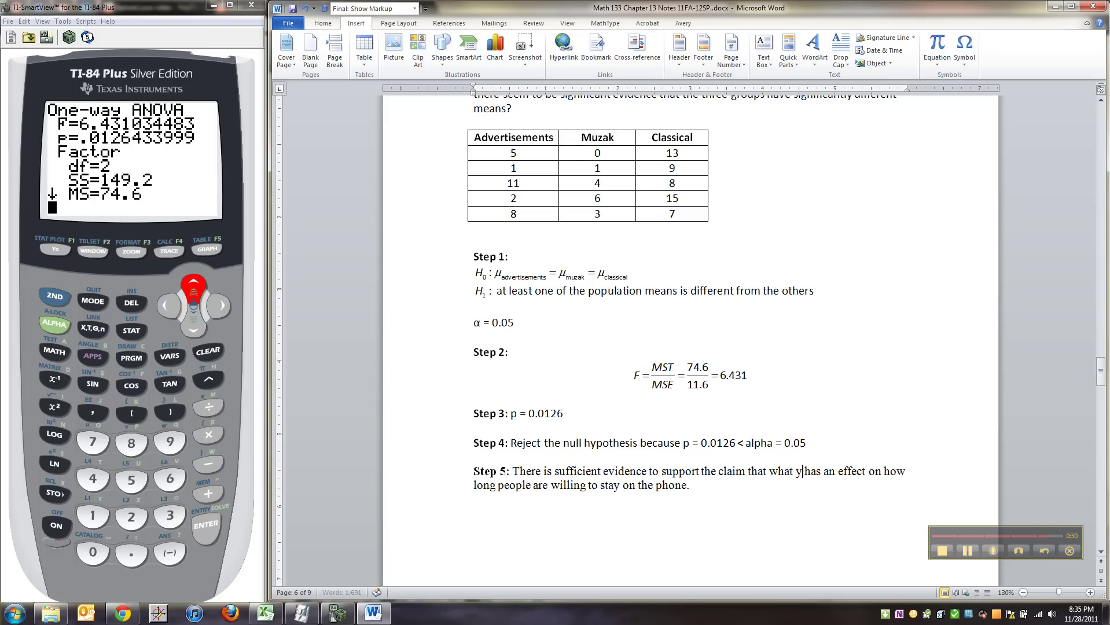
type("while p")
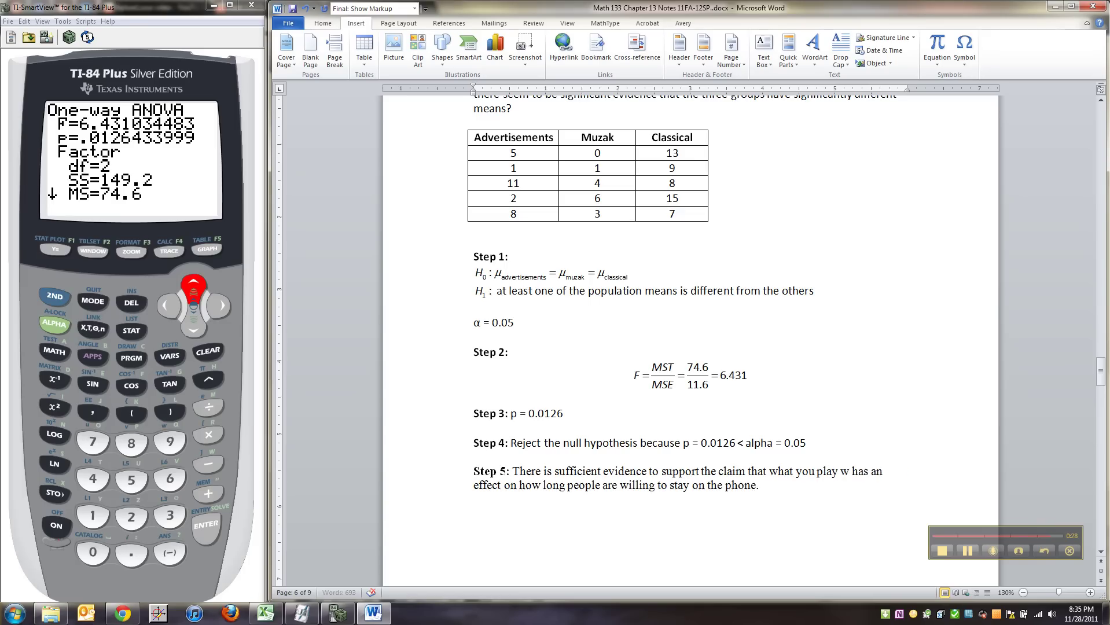
type("eople are on ")
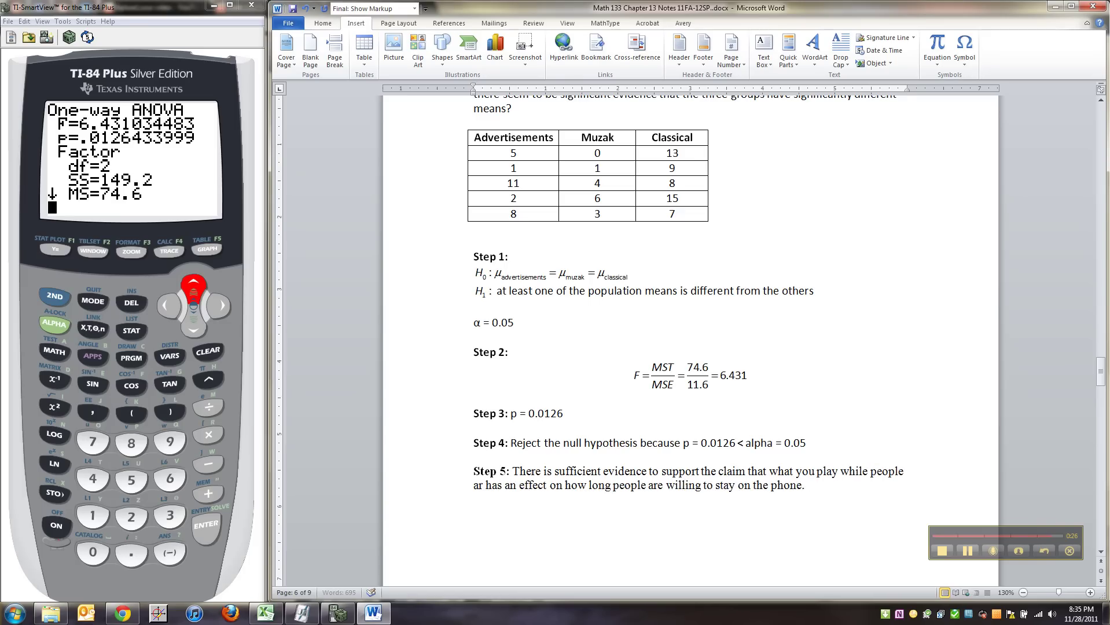
type("hold")
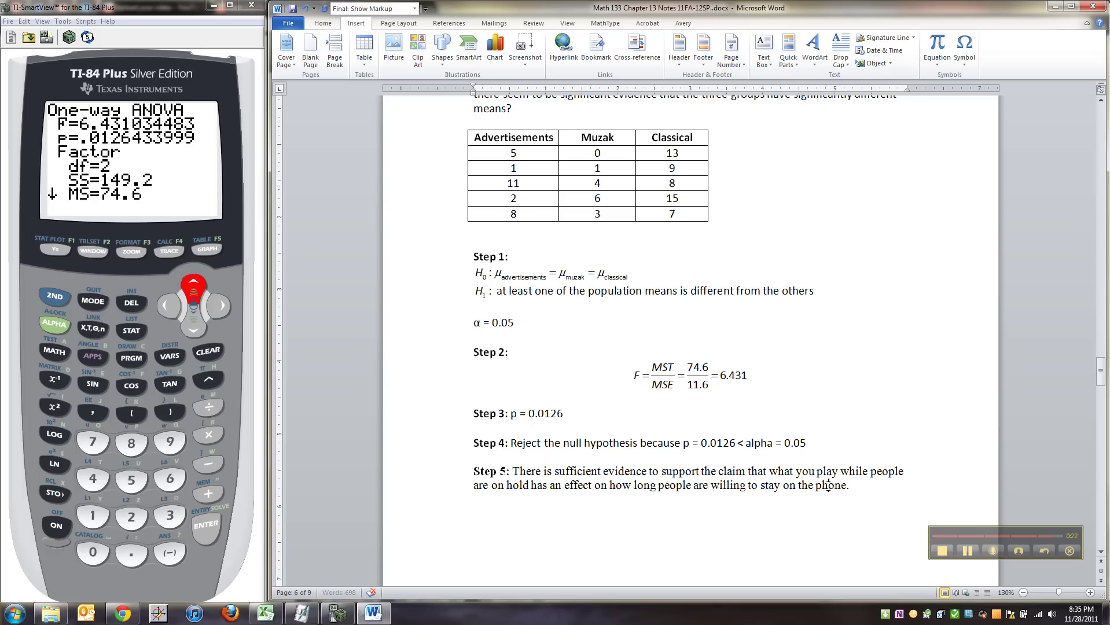
left_click(870, 488)
Insert a blank line after the Step 5 conclusion and move the cursor onto it.
scroll(880, 487, "down", 4)
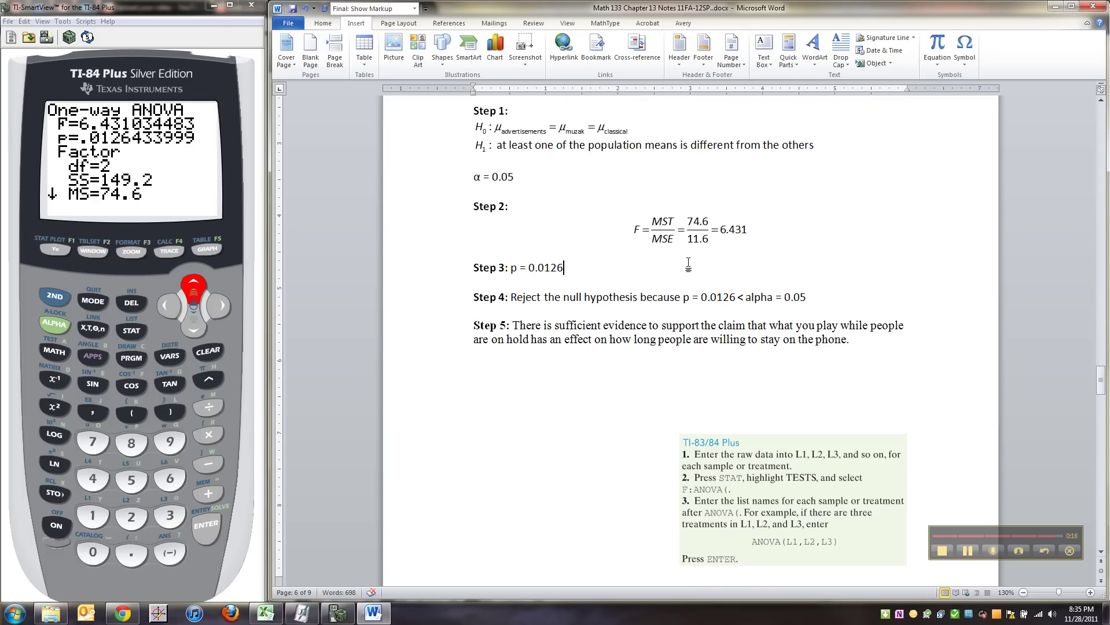
key("Return")
scroll(751, 373, "down", 3)
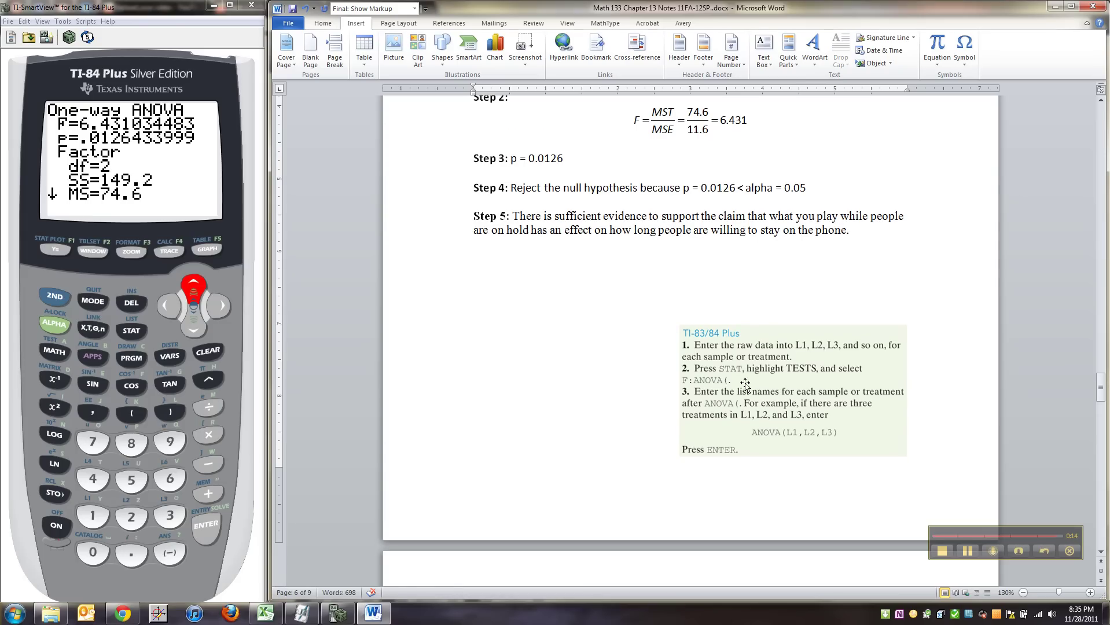
left_click(775, 294)
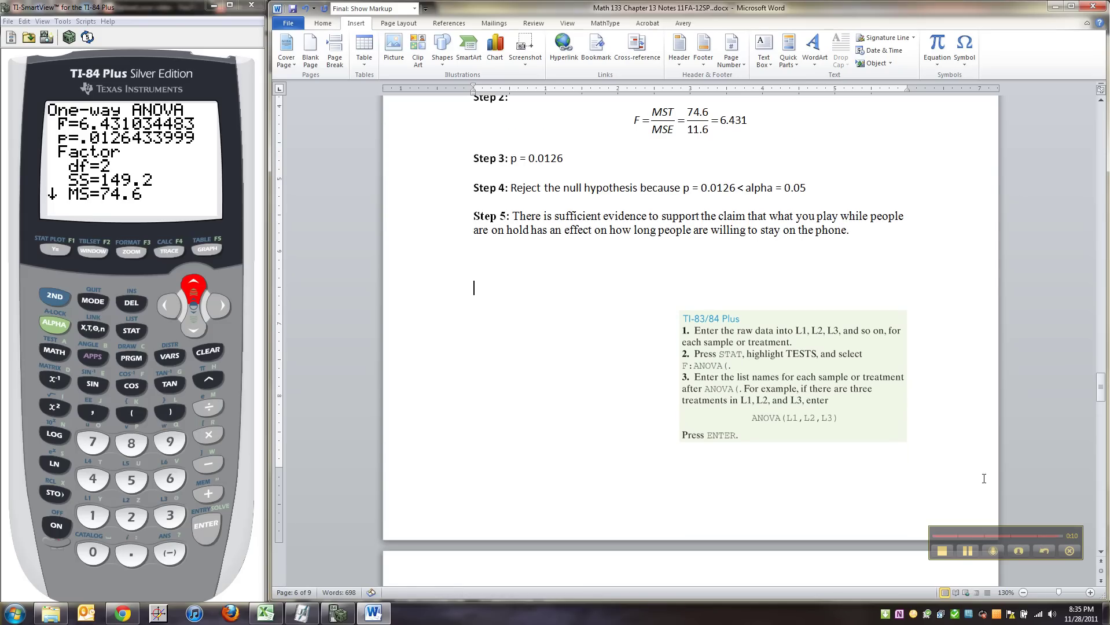